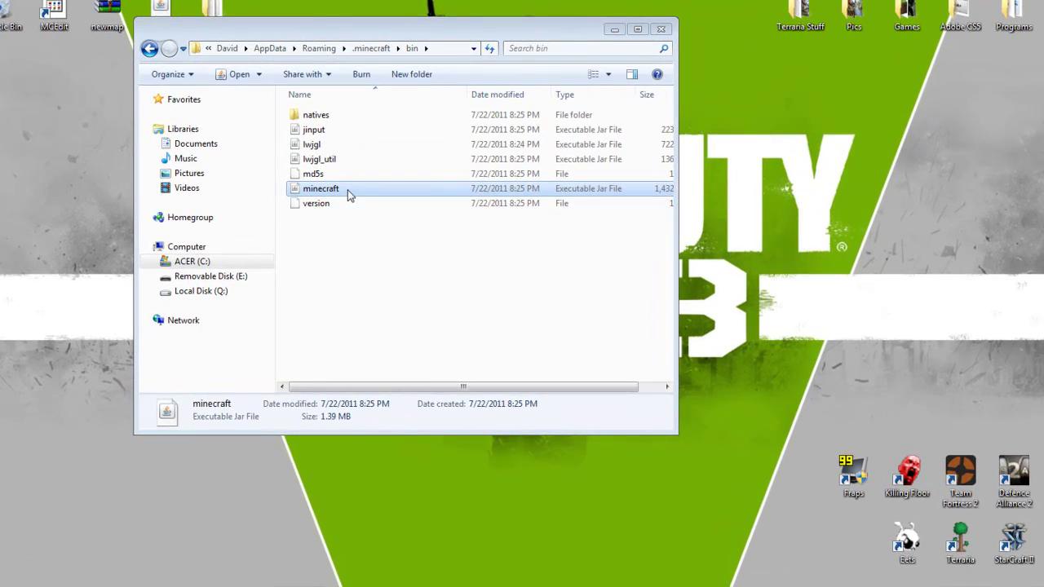
Open the minecraft jar file from the .minecraft bin folder with WinRAR archiver.
double_click(333, 190)
right_click(332, 189)
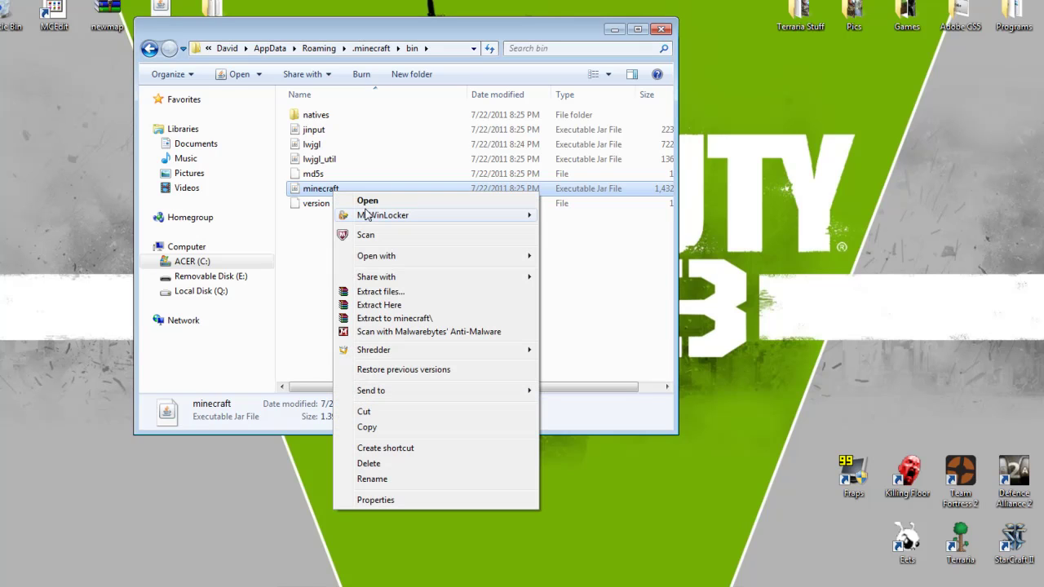
mouse_move(399, 257)
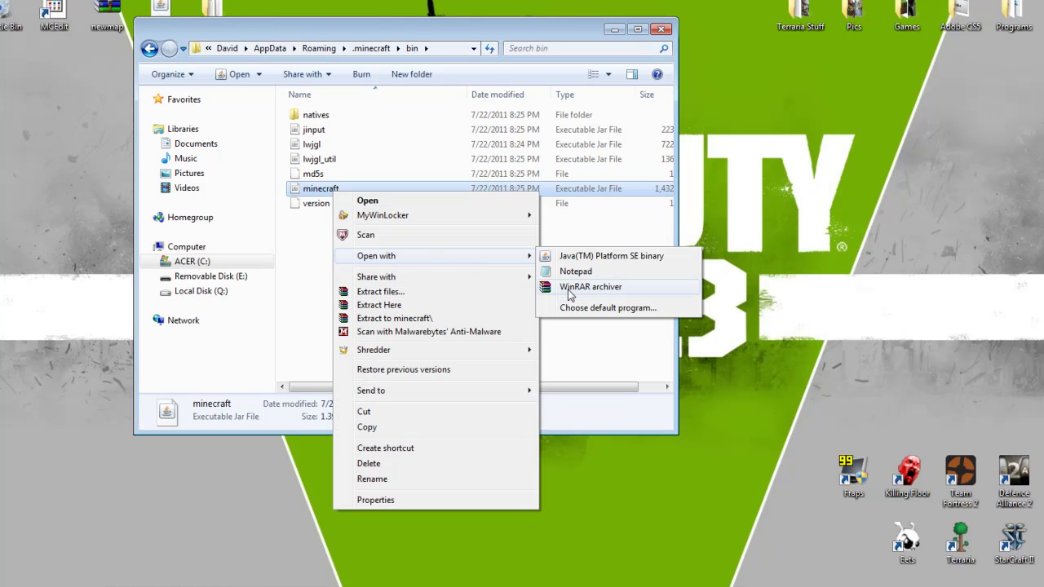
left_click(566, 287)
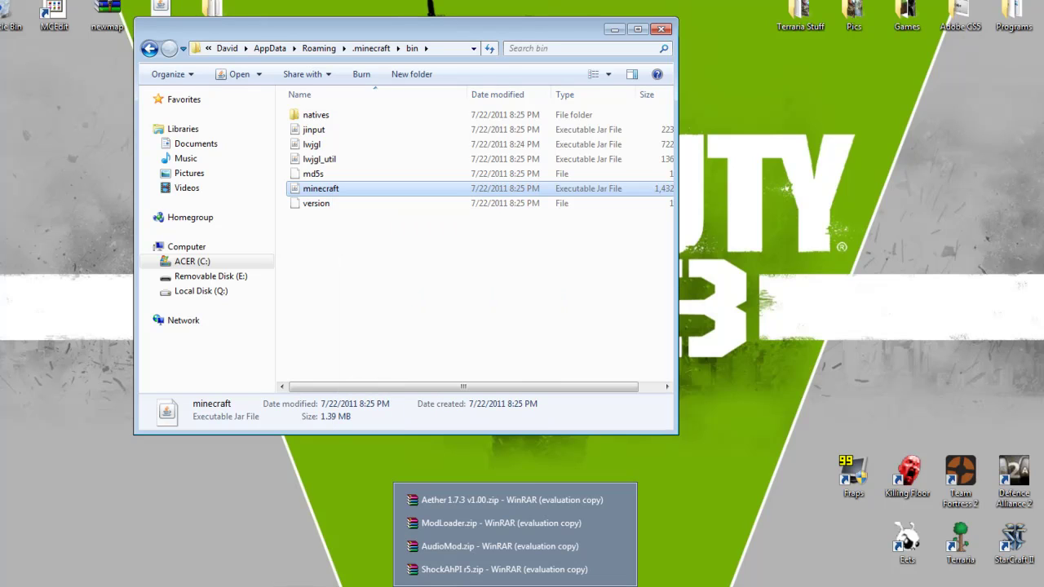
Bring up the Aether 1.7.3 v1.00.zip archive window and open the bin folder's minecraft jar with WinRAR archiver again.
left_click(506, 500)
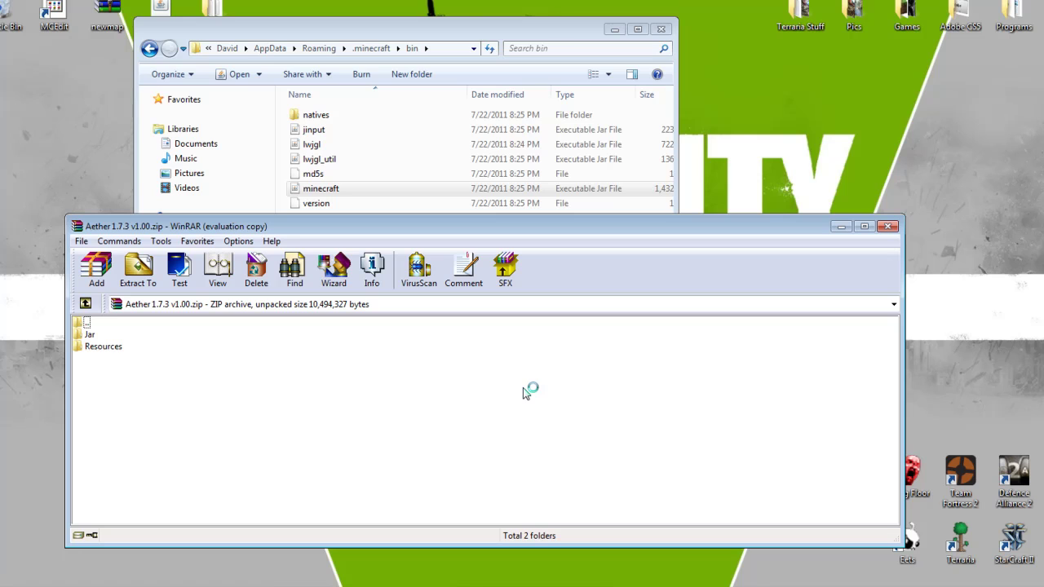
left_click(617, 31)
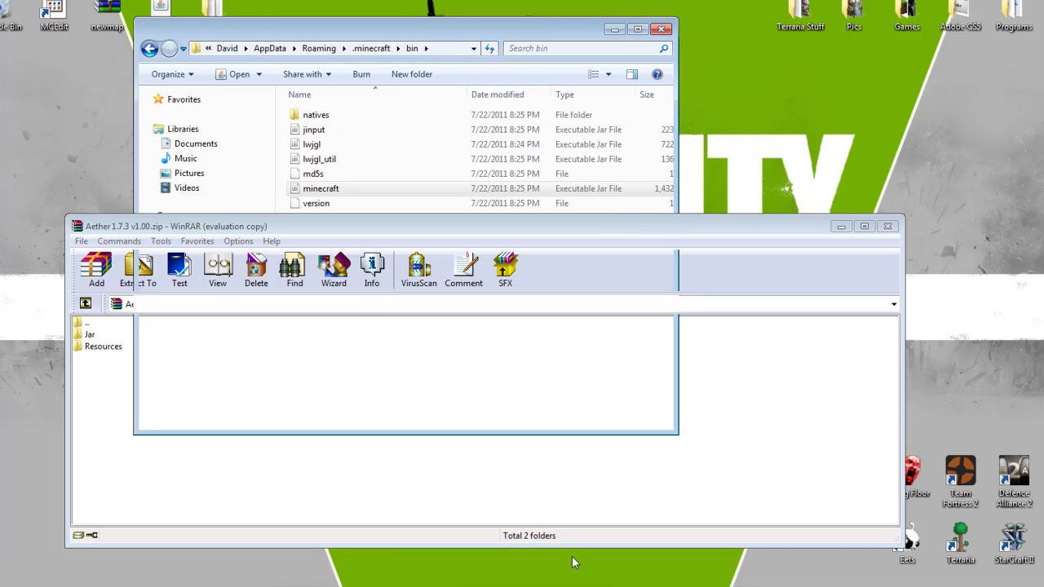
double_click(338, 189)
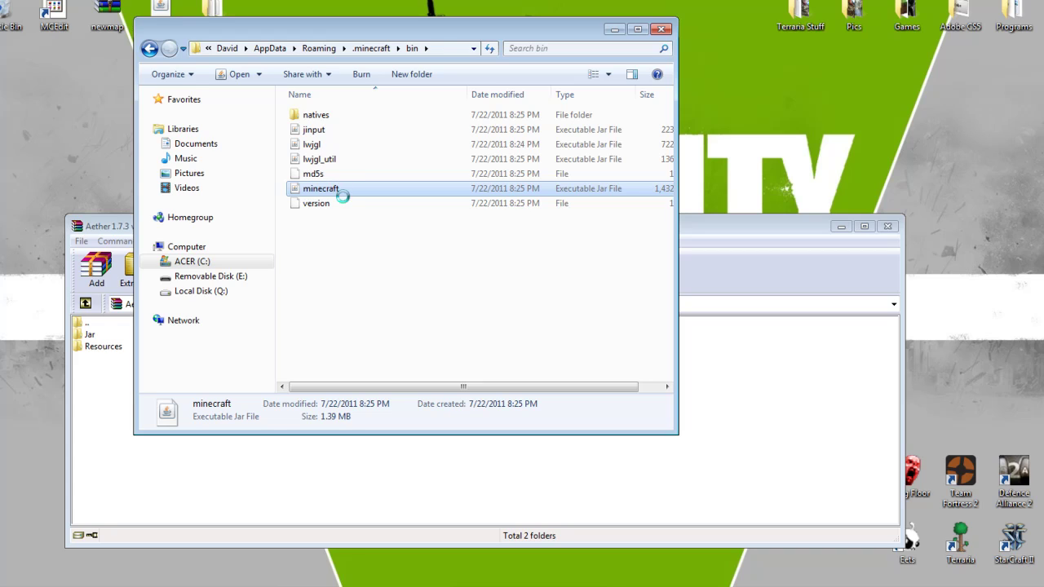
right_click(344, 198)
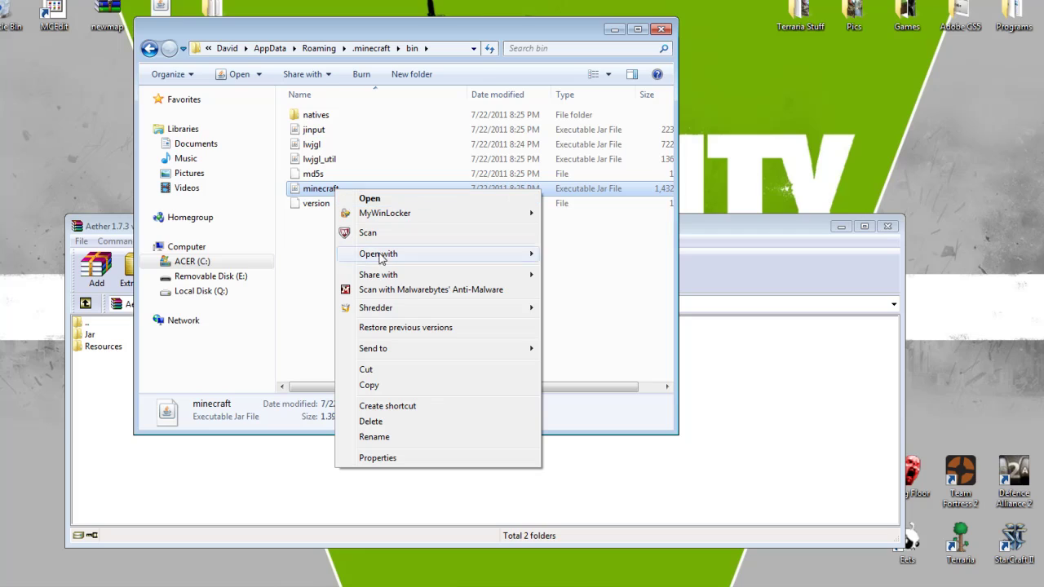
mouse_move(476, 255)
left_click(592, 284)
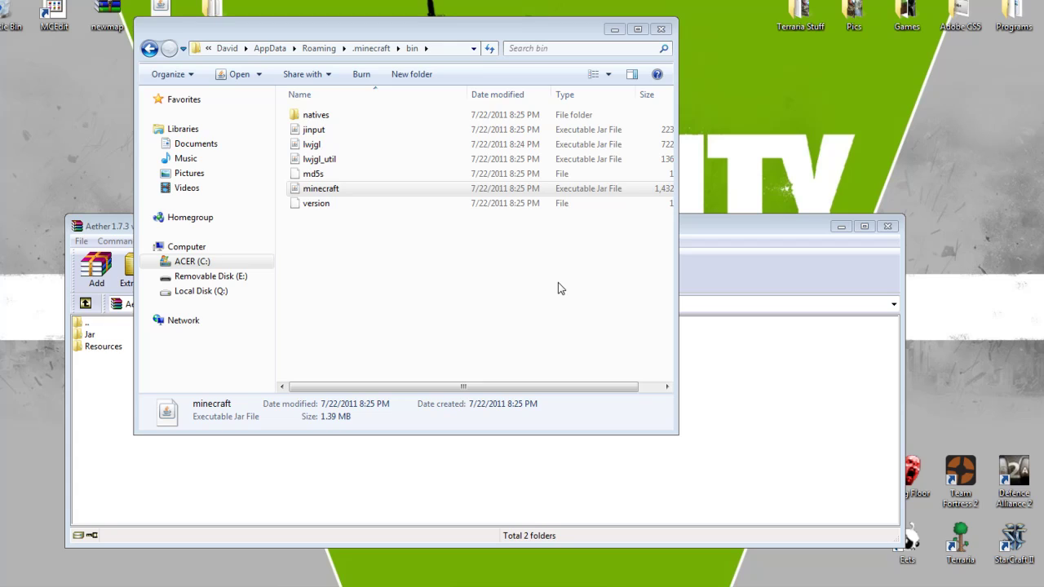
left_click_drag(457, 265, 350, 330)
left_click_drag(512, 31, 472, 23)
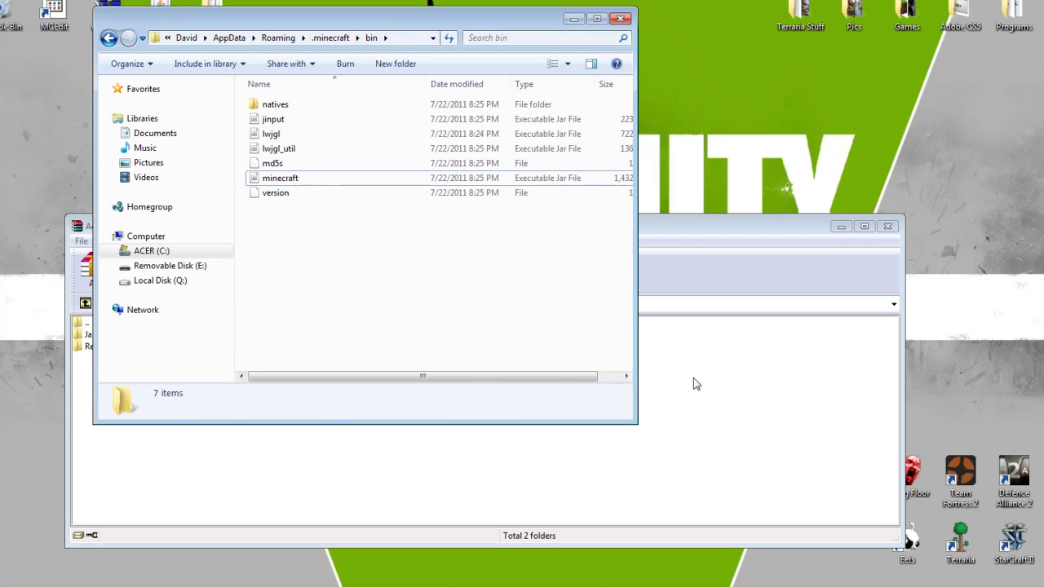
left_click(644, 501)
mouse_move(506, 586)
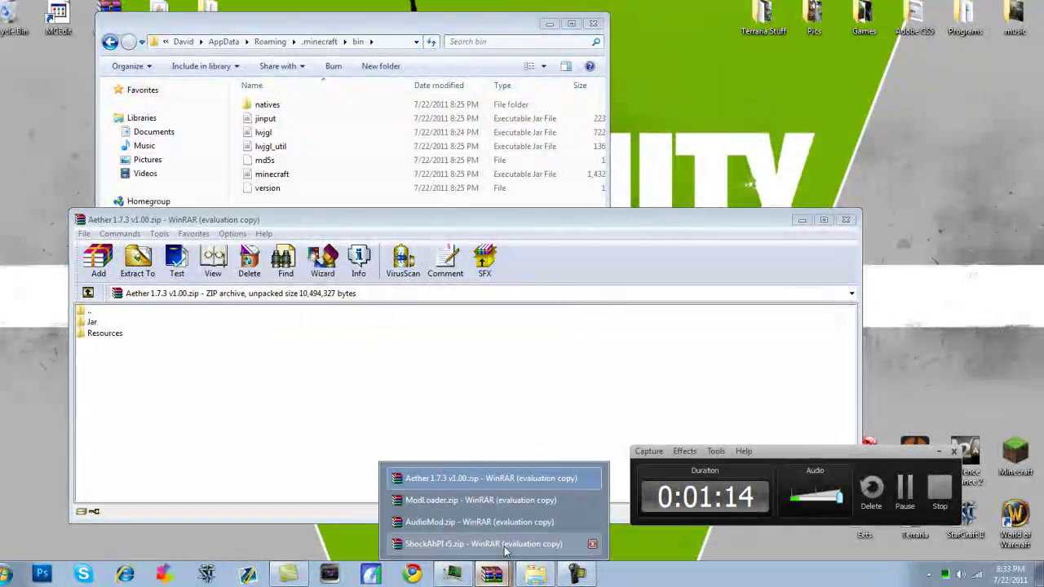
left_click(911, 491)
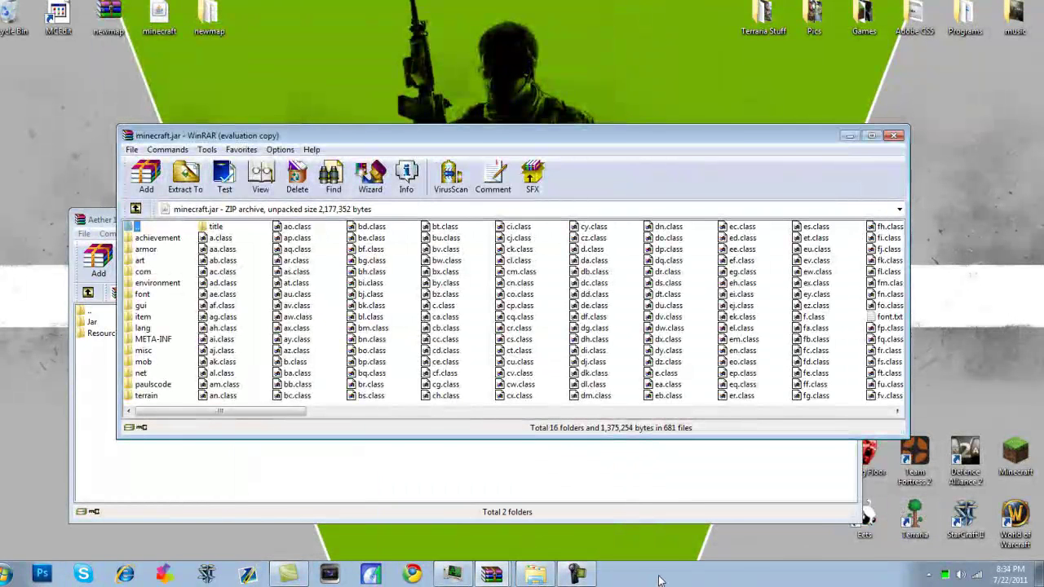
left_click(578, 575)
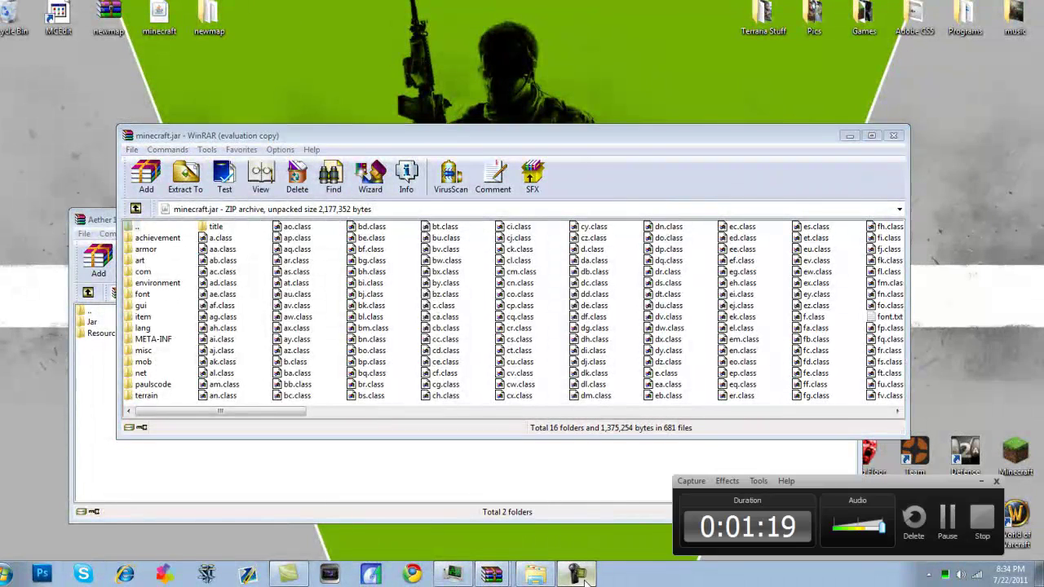
Move the front minecraft.jar window clear of the others and delete the META-INF folder from its archive.
left_click_drag(529, 137, 586, 65)
left_click(219, 273)
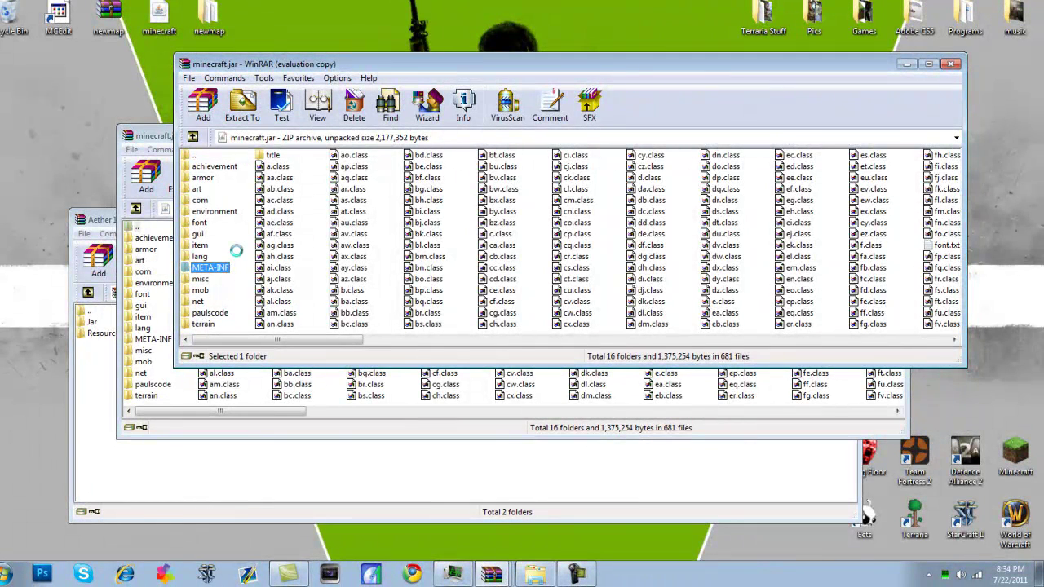
key("Delete")
left_click(529, 327)
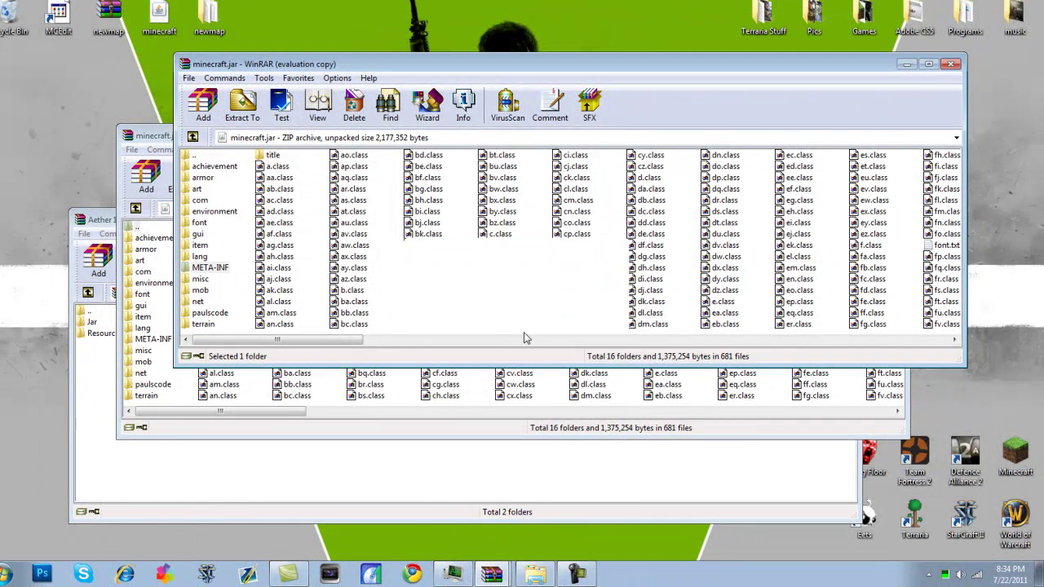
Dismiss the WinRAR license reminders and minimize the duplicate minecraft.jar window.
left_click(438, 432)
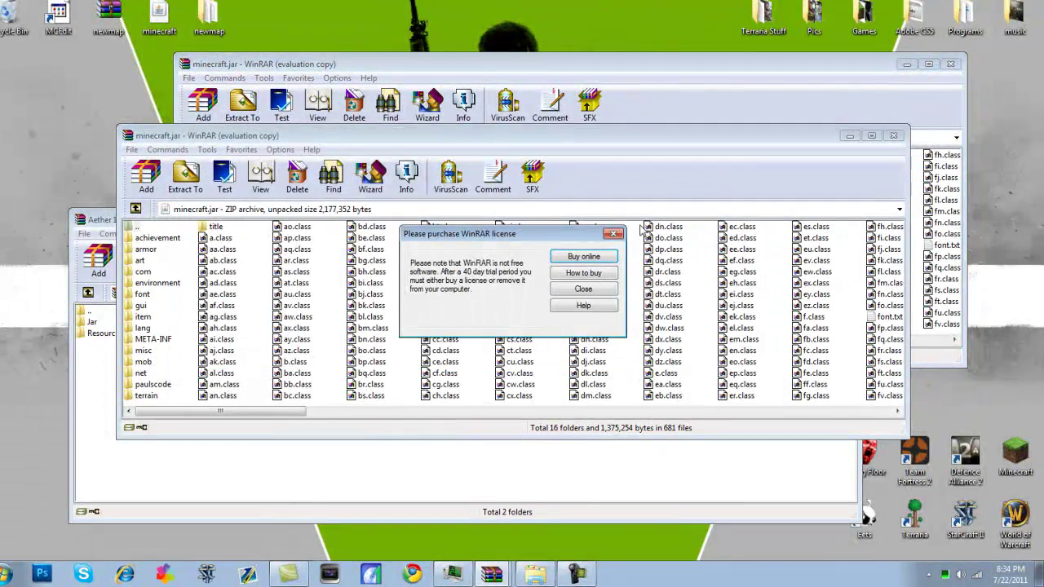
left_click(620, 234)
left_click(894, 137)
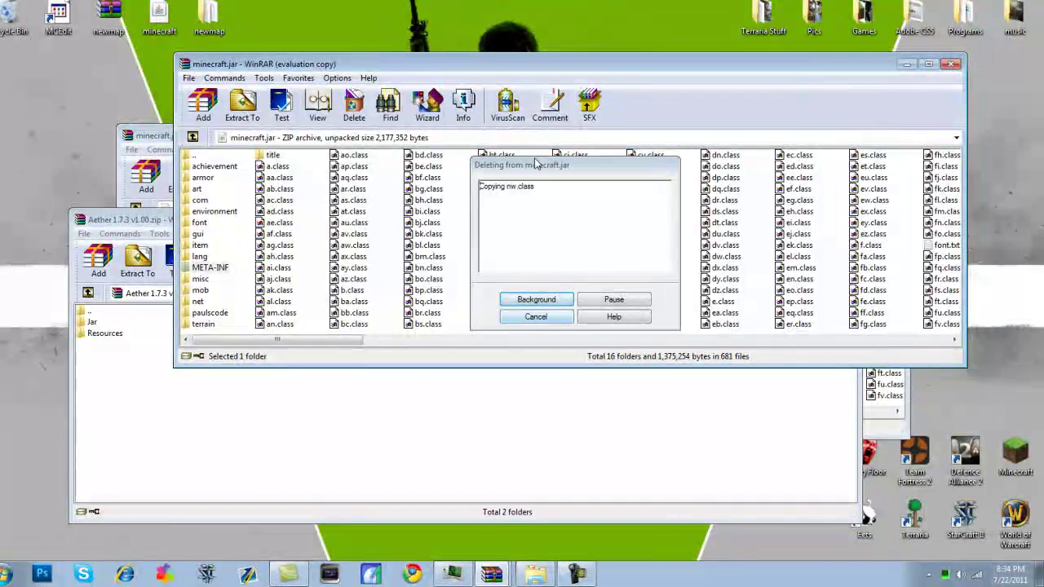
left_click(362, 409)
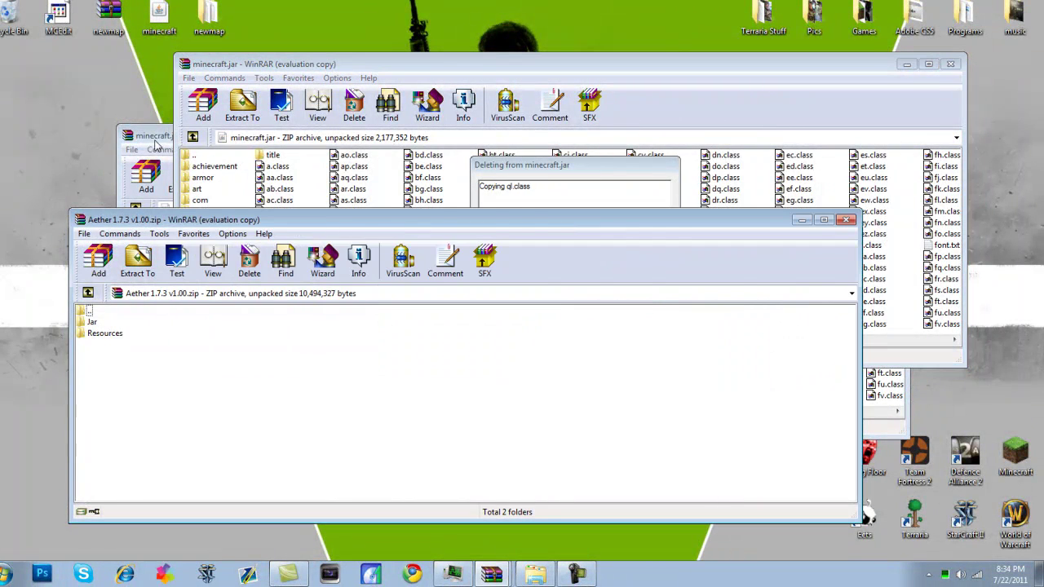
left_click(155, 141)
left_click(584, 290)
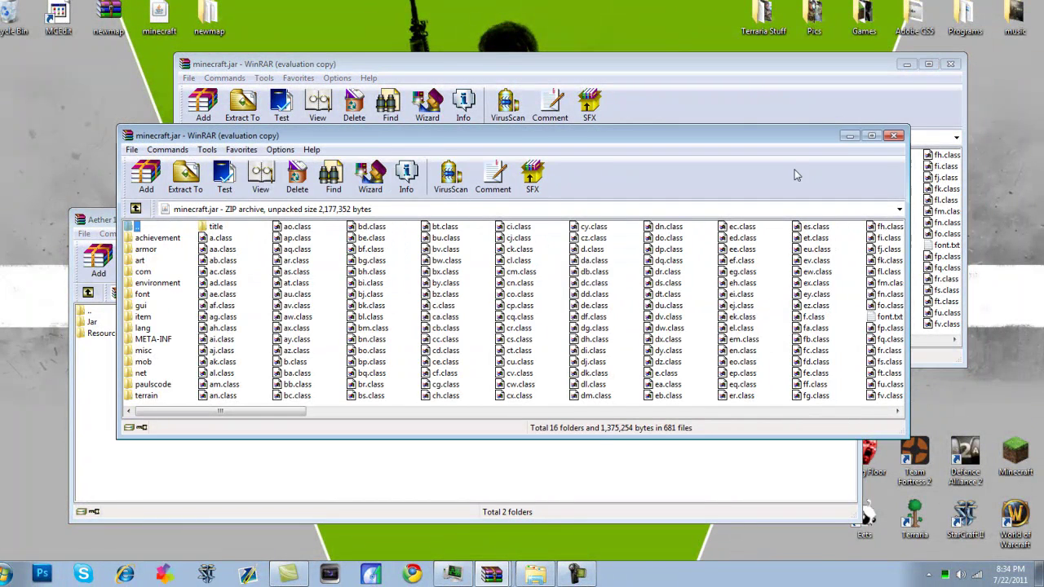
left_click(849, 136)
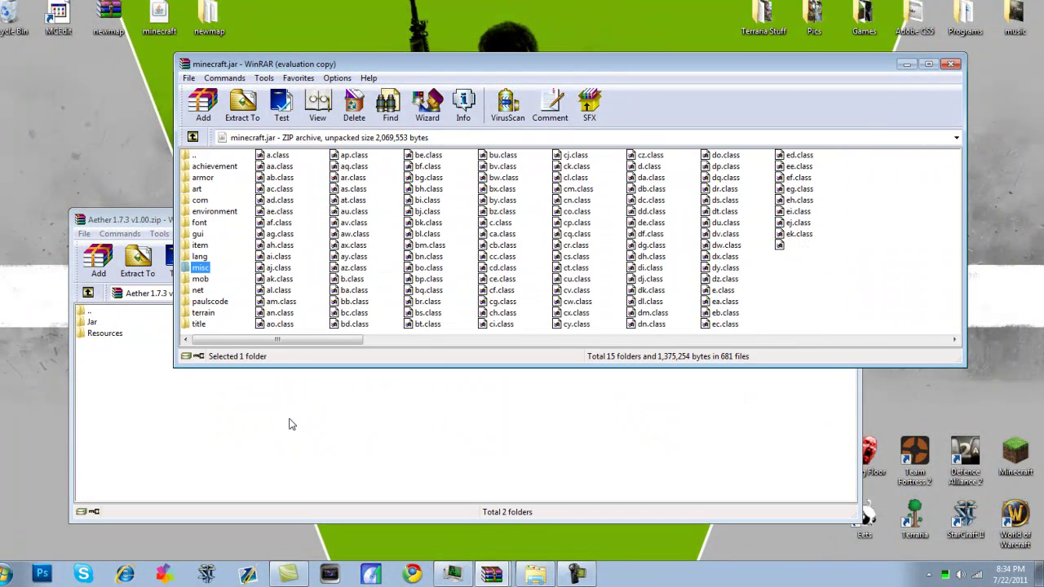
Open the Jar folder in the Aether archive and add its class files to minecraft.jar using Add and replace files.
left_click(152, 423)
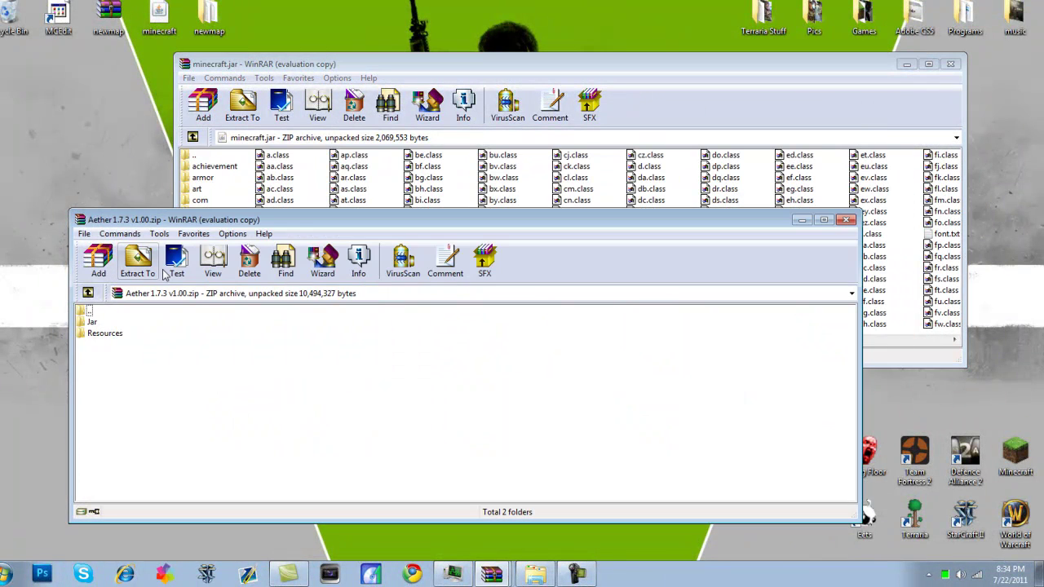
double_click(93, 322)
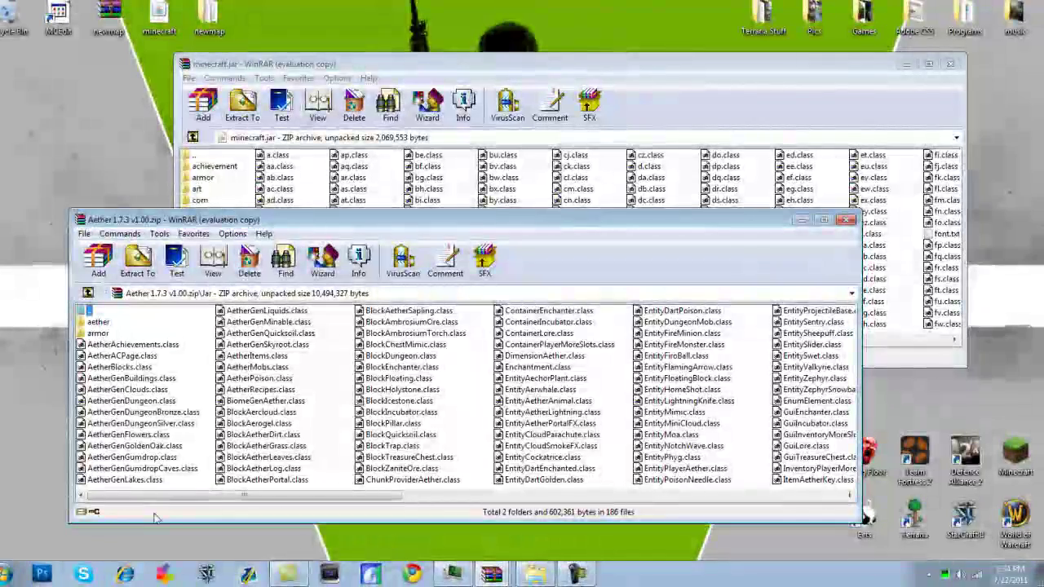
left_click_drag(155, 495, 803, 496)
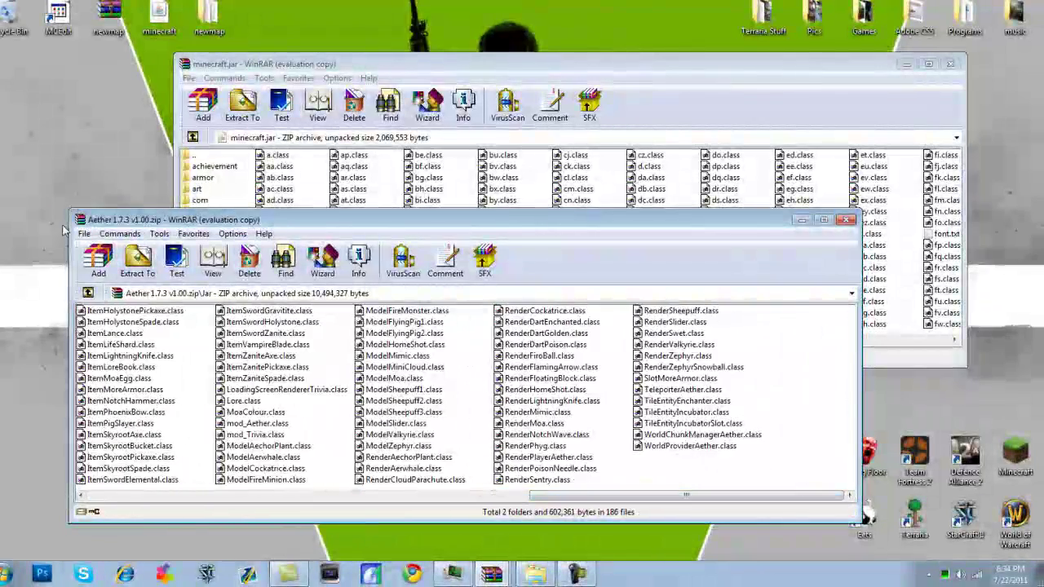
left_click_drag(63, 230, 247, 315)
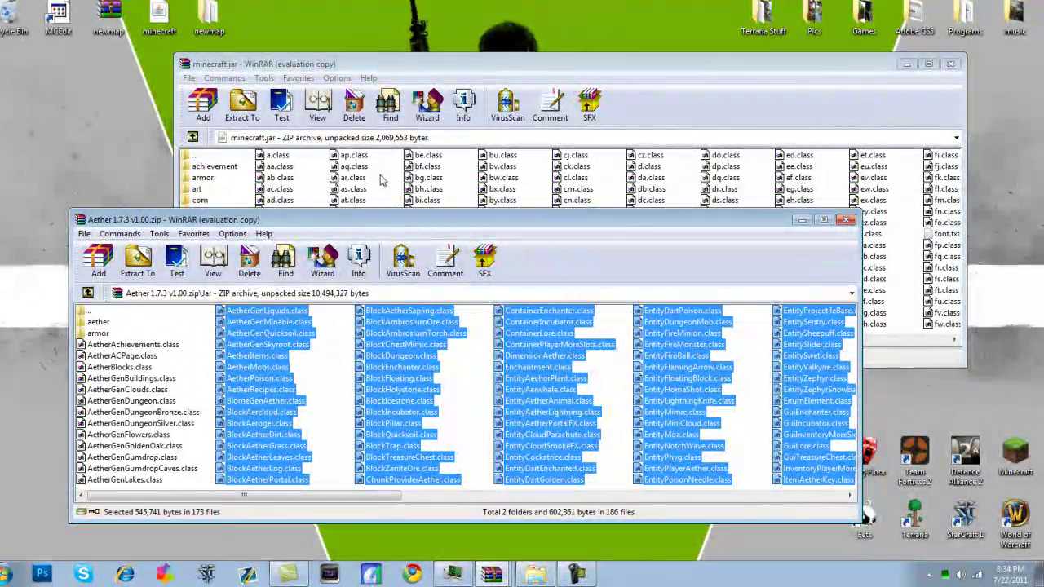
left_click_drag(380, 175, 382, 178)
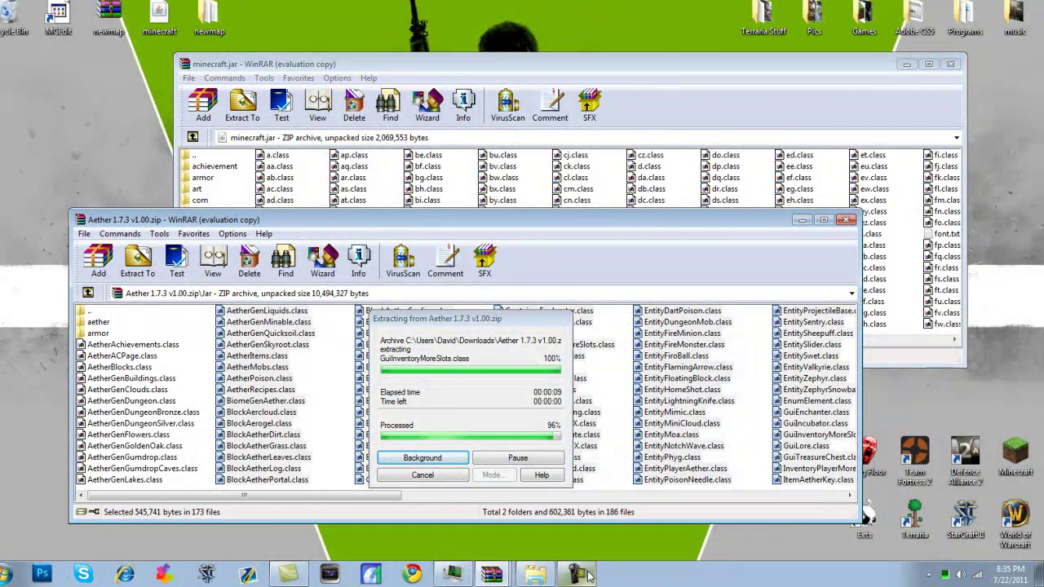
mouse_move(589, 576)
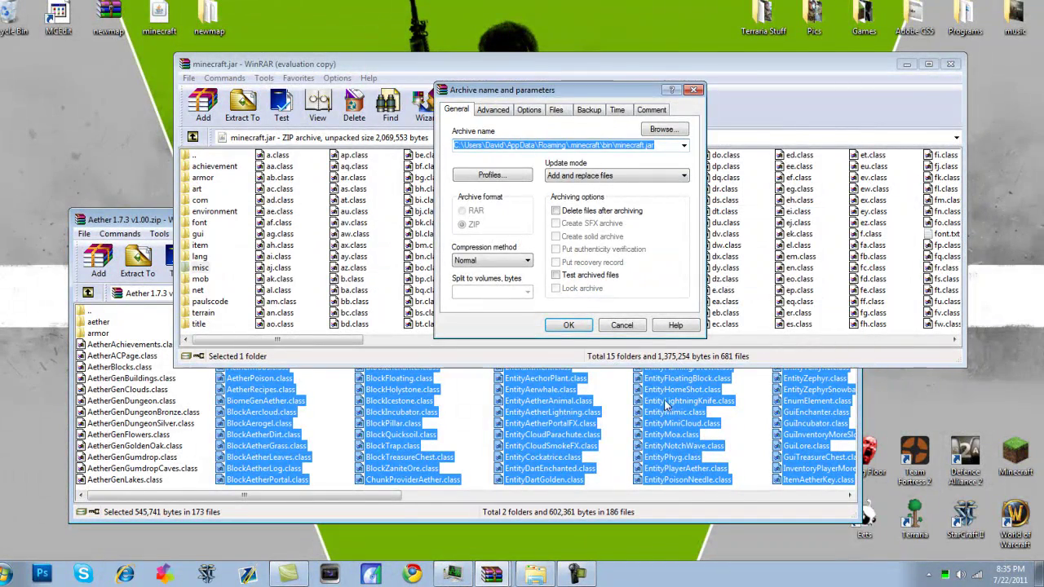
left_click(568, 325)
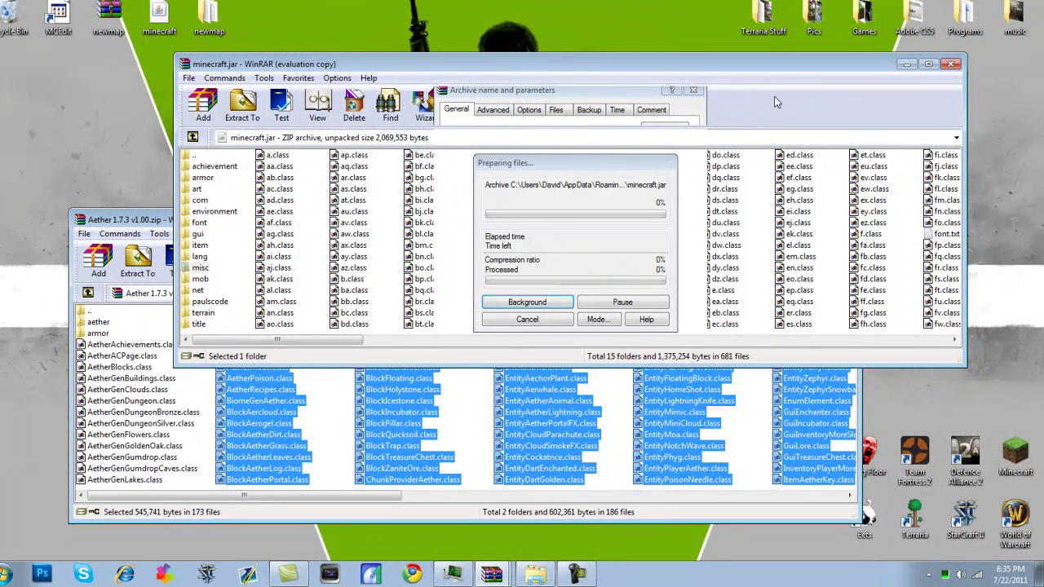
left_click(953, 574)
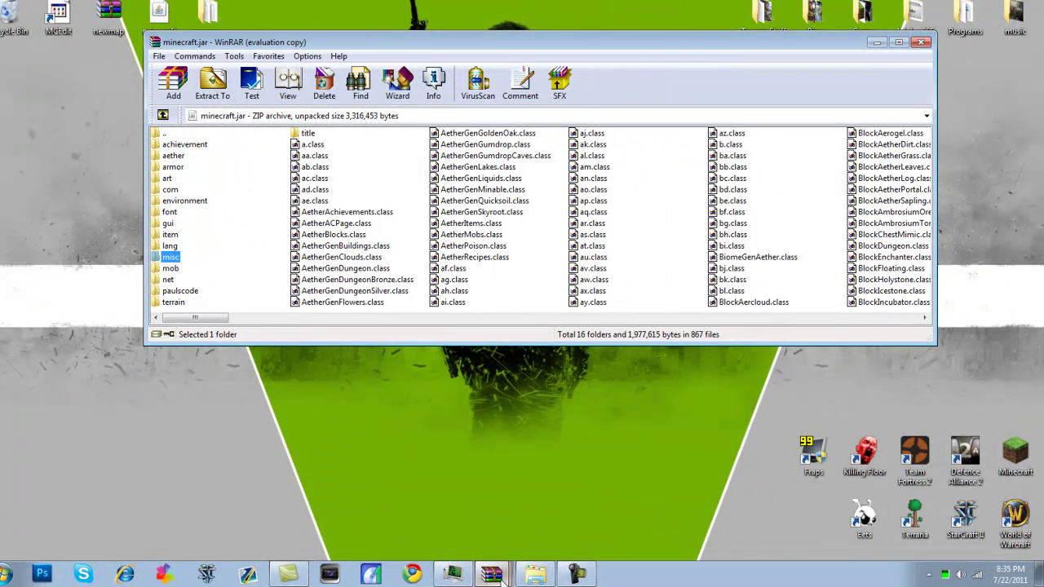
Bring up the Aether 1.7.3 v1.00.zip archive window and minimize it.
left_click(499, 576)
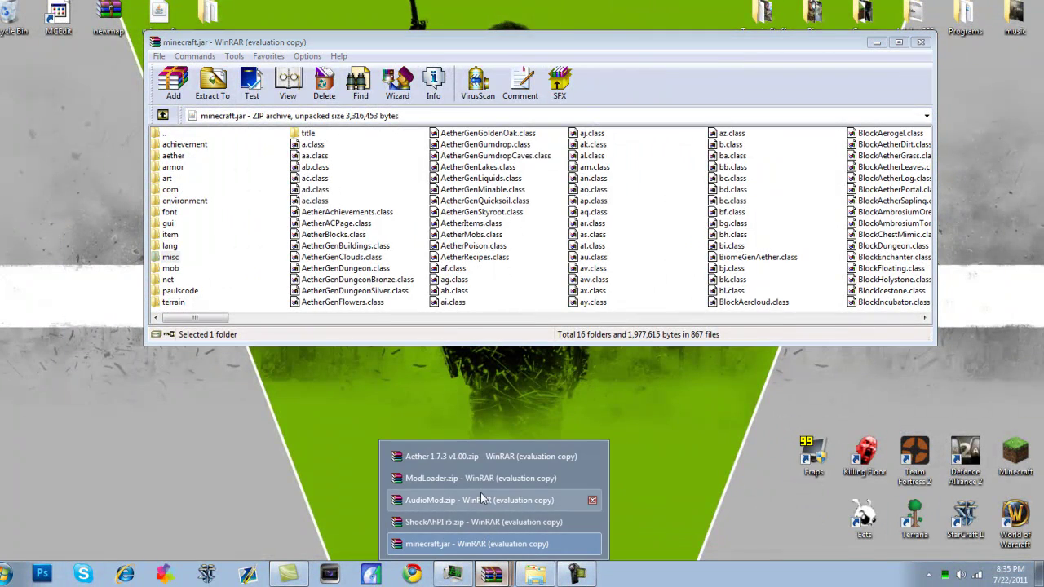
left_click(487, 456)
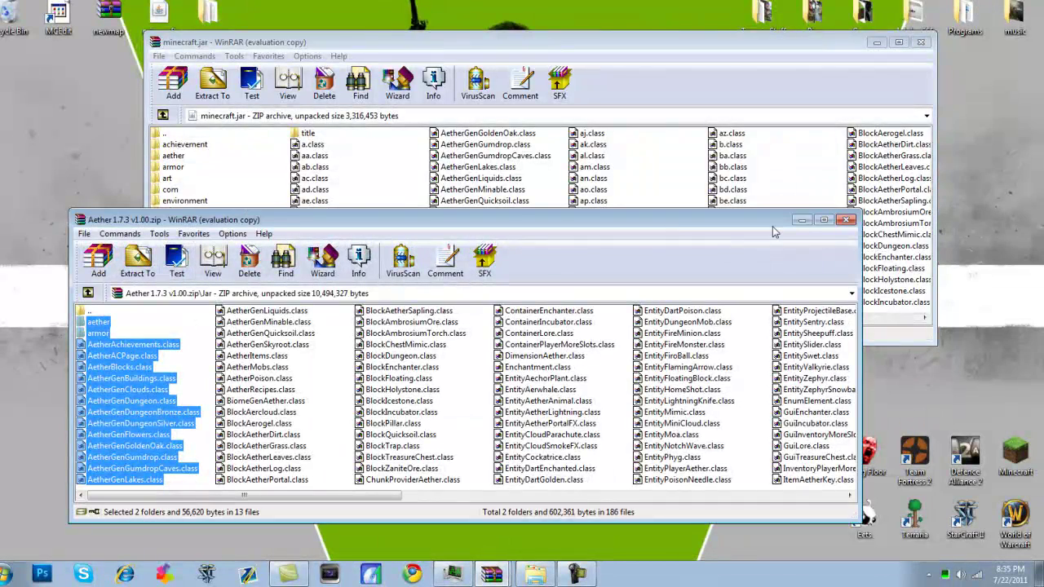
left_click(803, 220)
Add all the class files from ModLoader.zip to minecraft.jar and minimize the ModLoader.zip window.
left_click(492, 576)
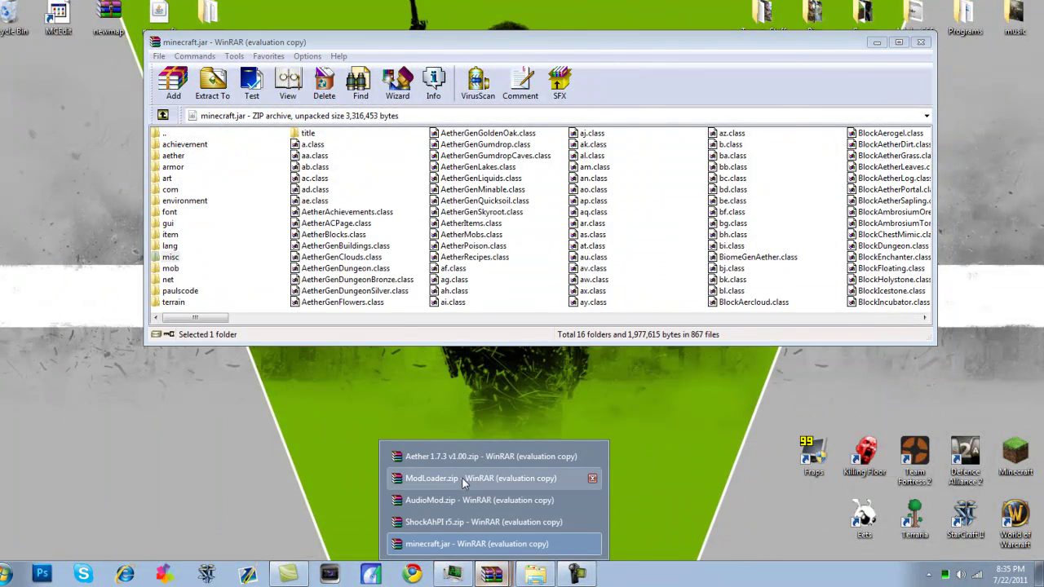
left_click(462, 479)
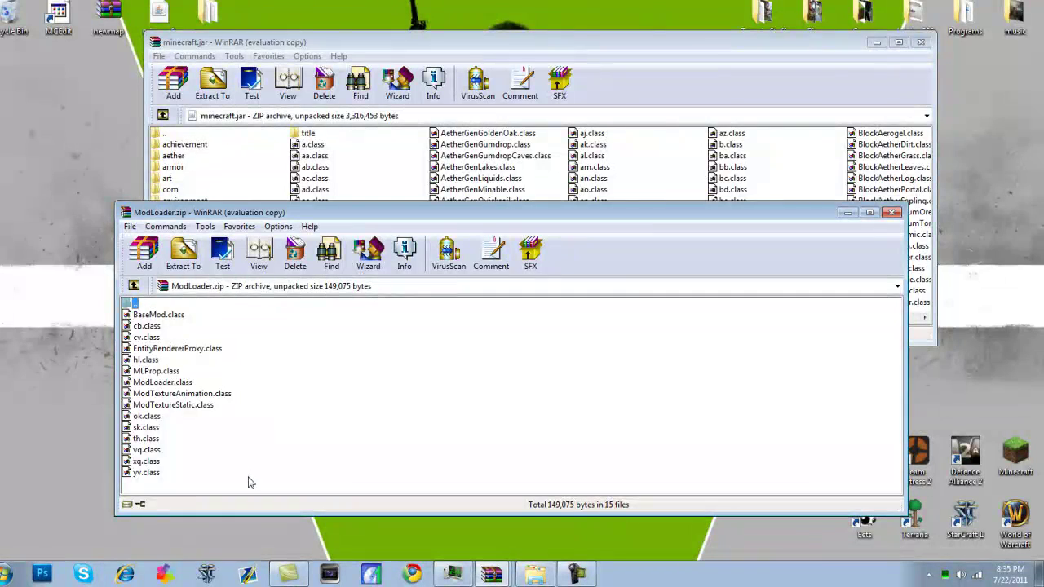
left_click_drag(248, 483, 279, 275)
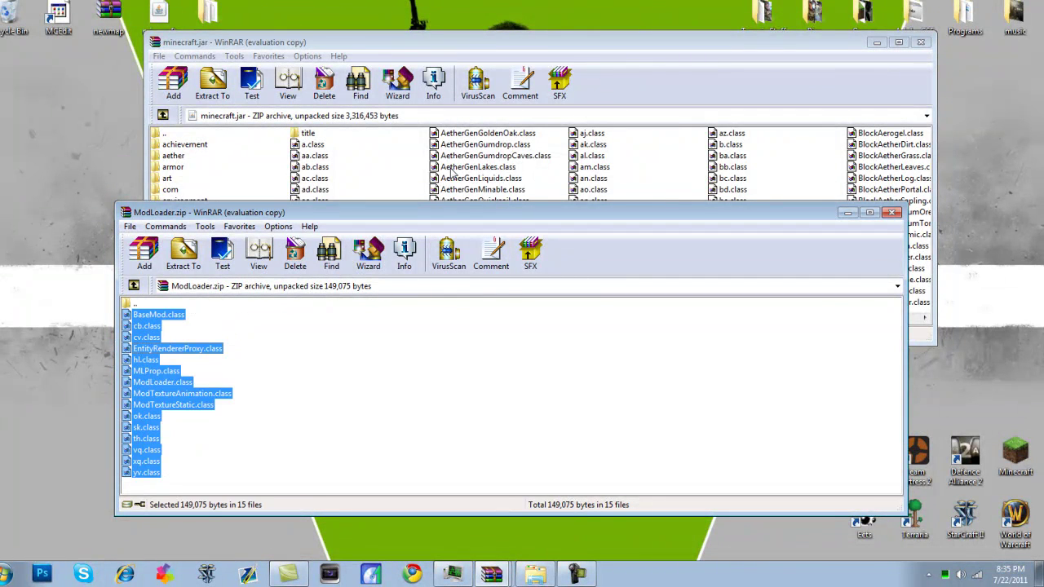
left_click_drag(451, 173, 453, 174)
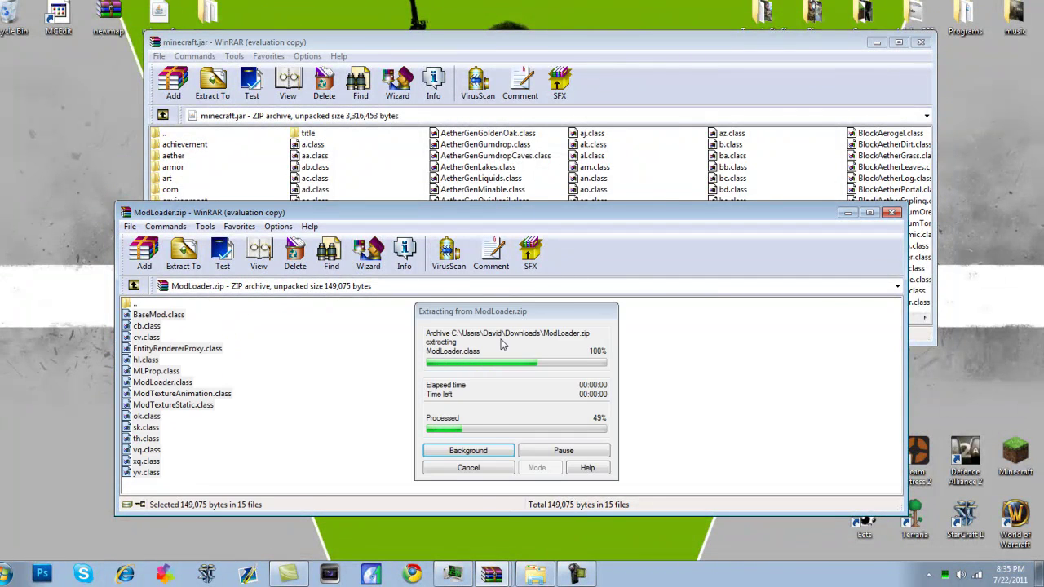
left_click(534, 303)
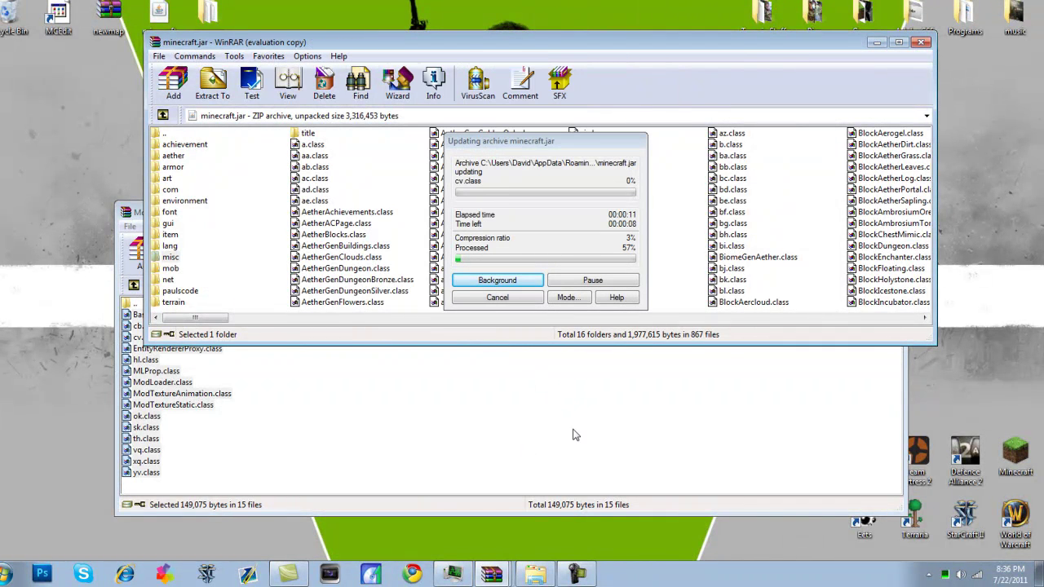
left_click(571, 436)
left_click(847, 212)
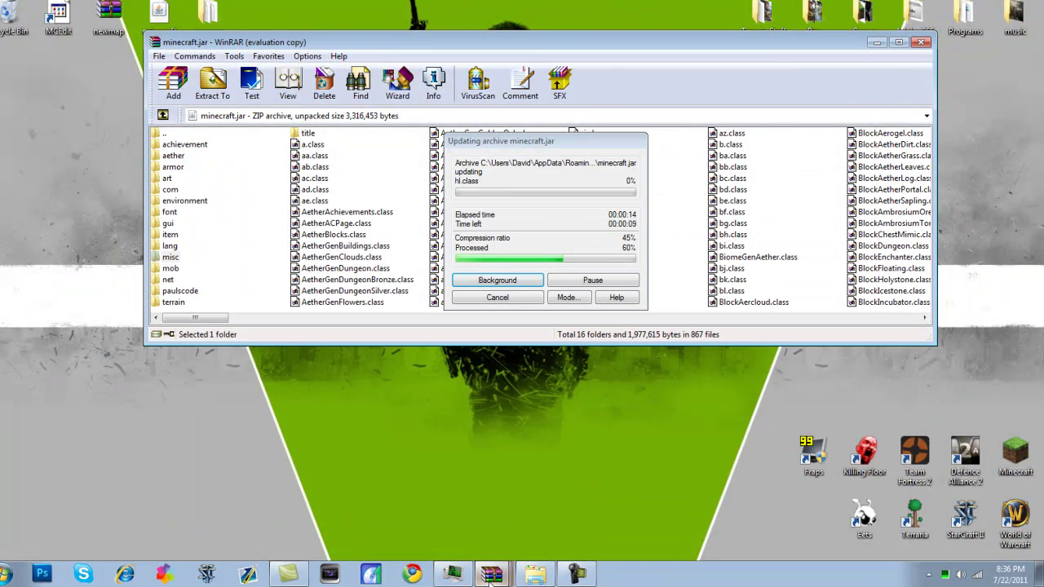
Bring up the AudioMod.zip archive and arrange it below the minecraft.jar file list, moving the update progress dialog out of the way.
mouse_move(492, 575)
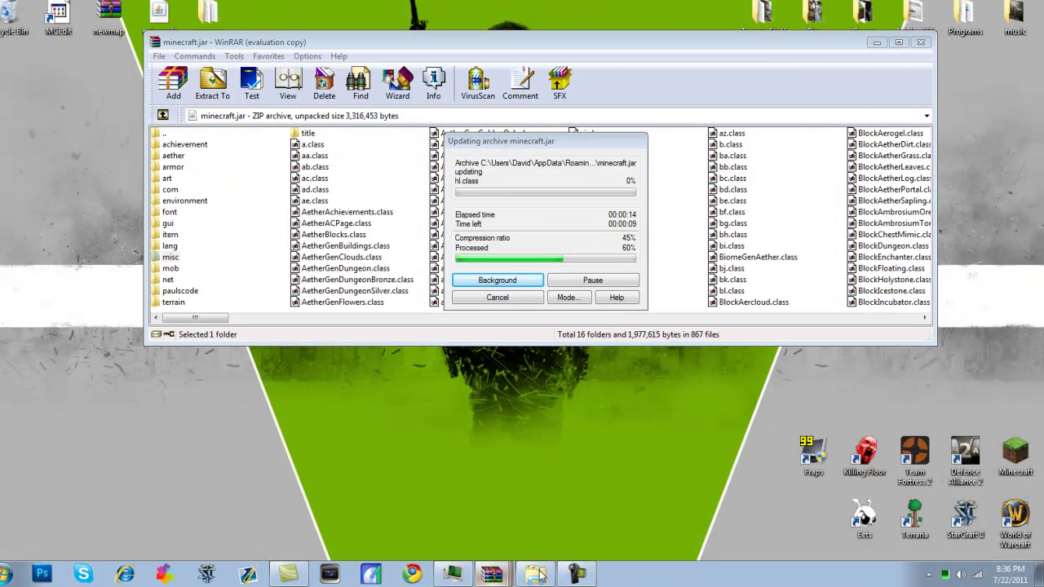
left_click(482, 501)
left_click_drag(569, 87, 633, 241)
left_click(553, 141)
left_click_drag(553, 139, 571, 94)
left_click(542, 422)
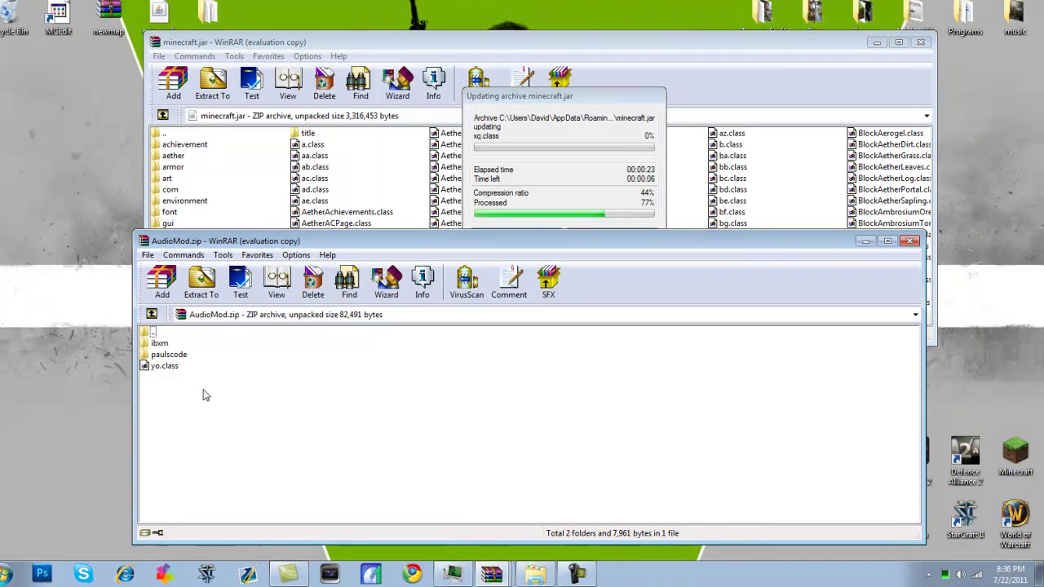
Add the ibxm and paulscode folders and yo.class from AudioMod.zip to minecraft.jar, accepting the archiving settings.
double_click(161, 343)
double_click(154, 333)
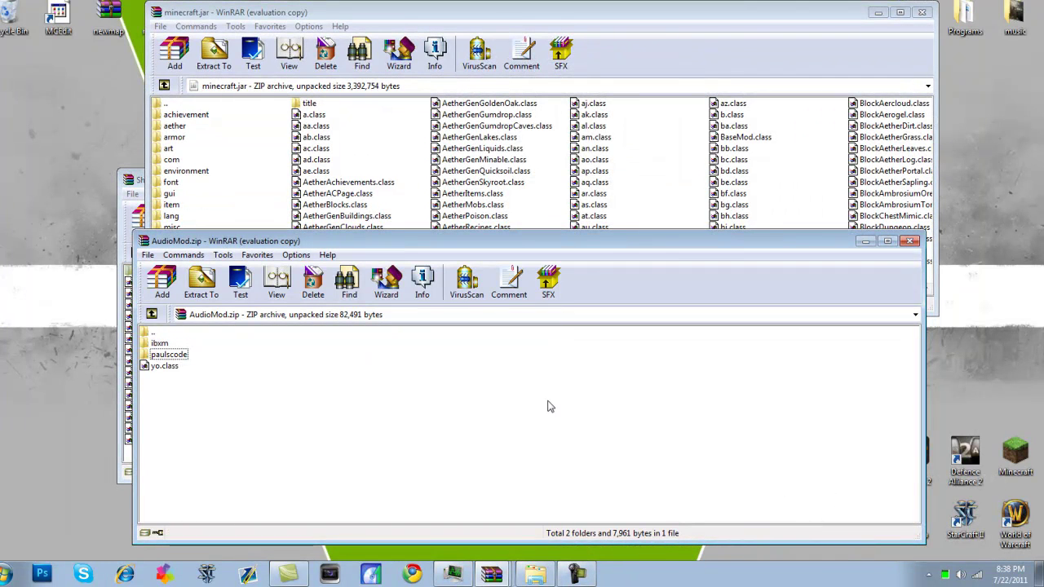
left_click_drag(345, 451, 421, 186)
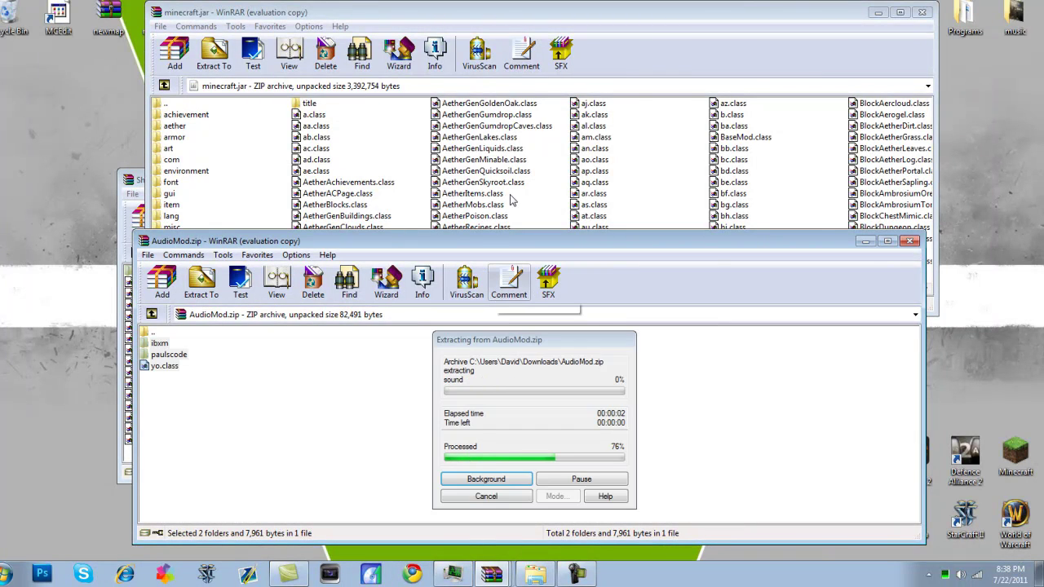
left_click(543, 275)
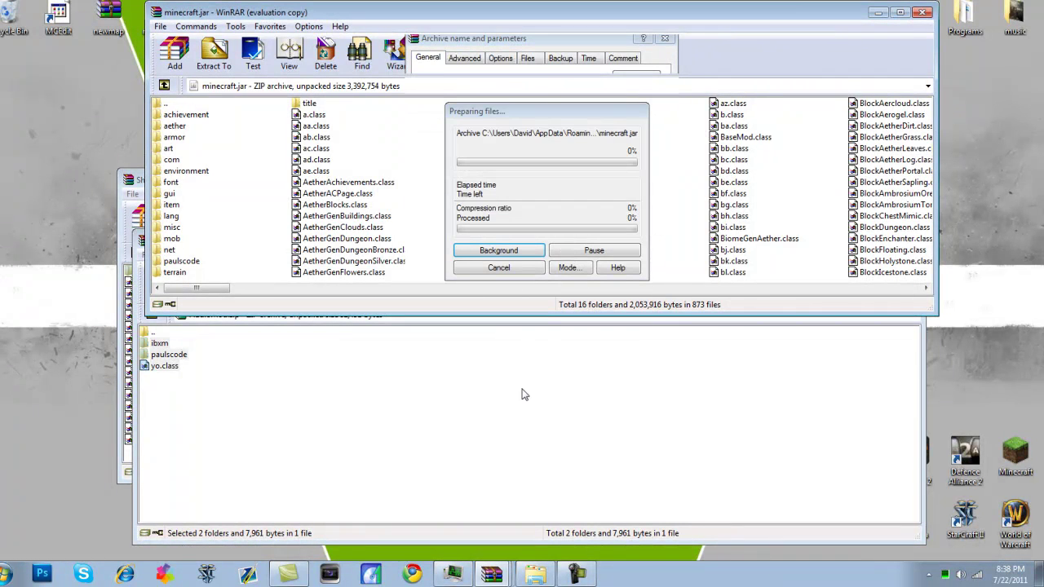
left_click(499, 395)
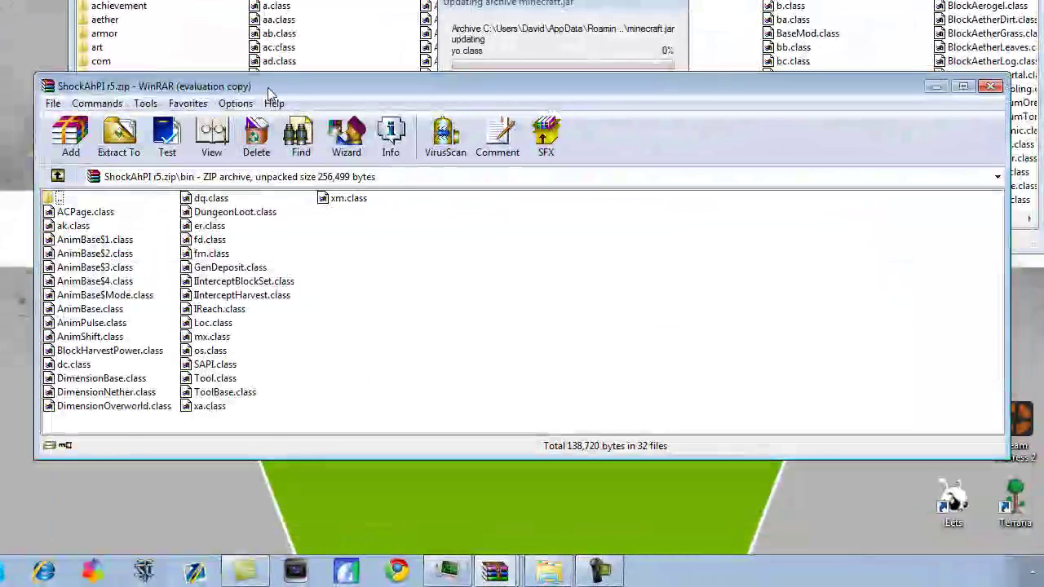
Add the class files from the bin folder of ShockAhPI r5.zip to minecraft.jar using Add and replace files.
left_click_drag(271, 86, 275, 174)
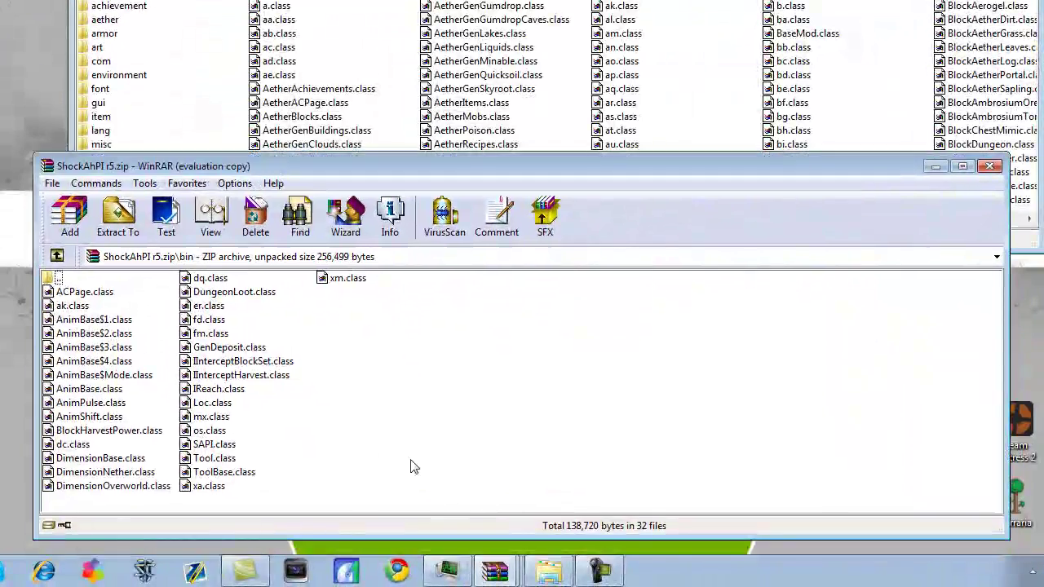
left_click_drag(575, 496, 76, 296)
left_click_drag(76, 296, 390, 80)
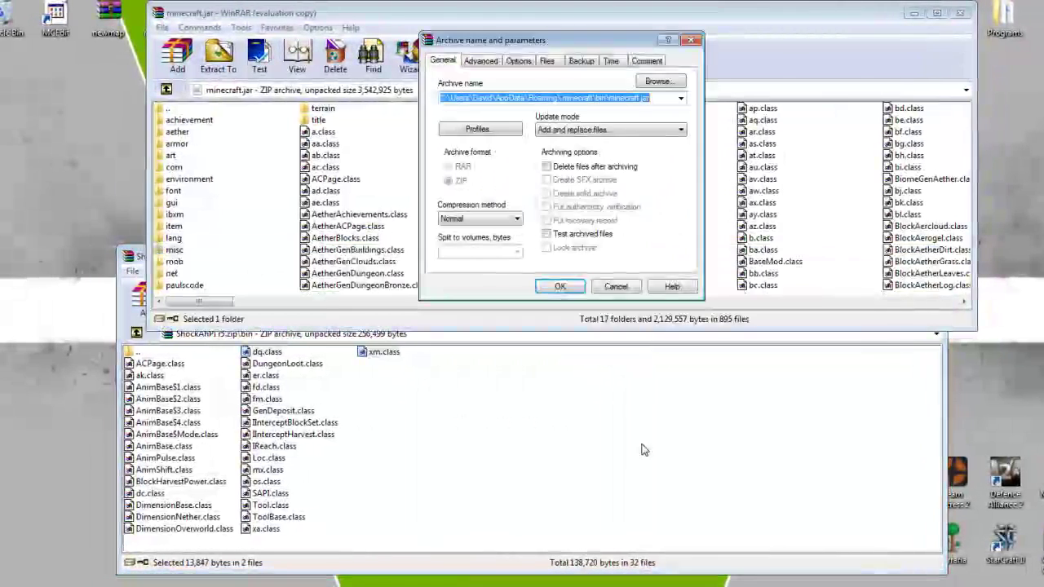
left_click(559, 289)
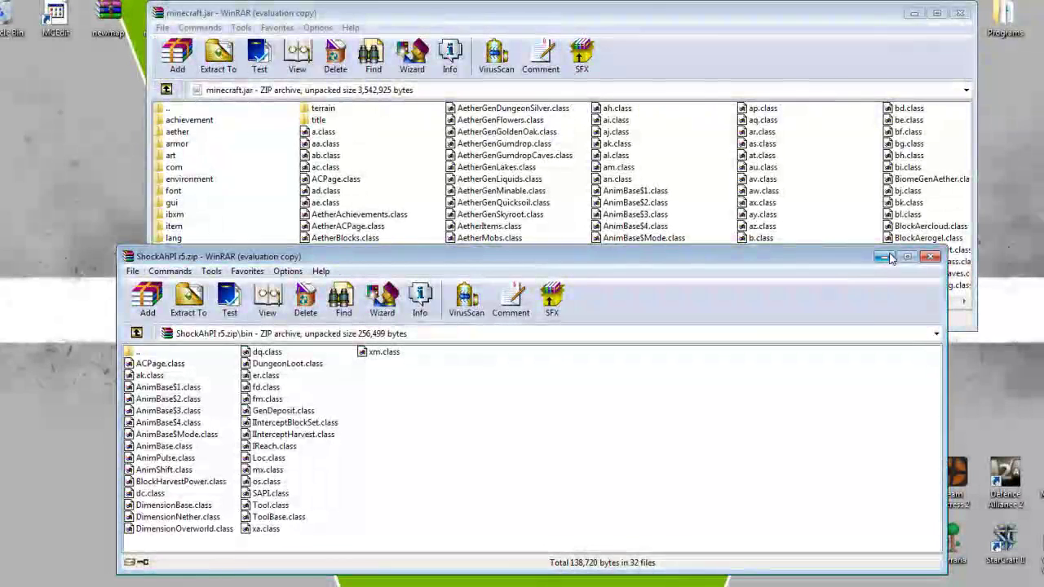
Add all the class files from ModLoader.zip to minecraft.jar again and minimize the ModLoader.zip window.
left_click(557, 583)
mouse_move(557, 571)
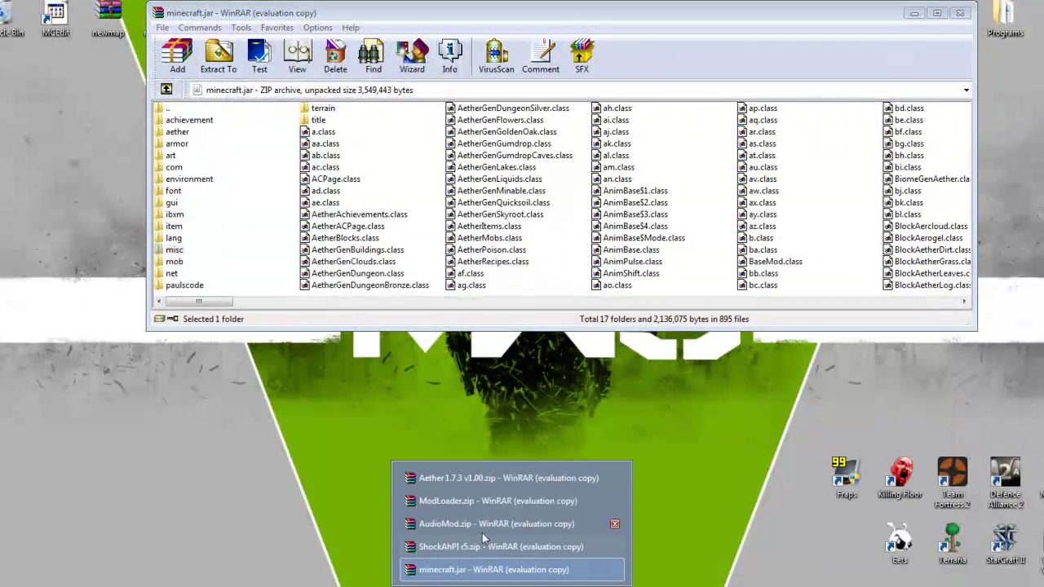
left_click(490, 503)
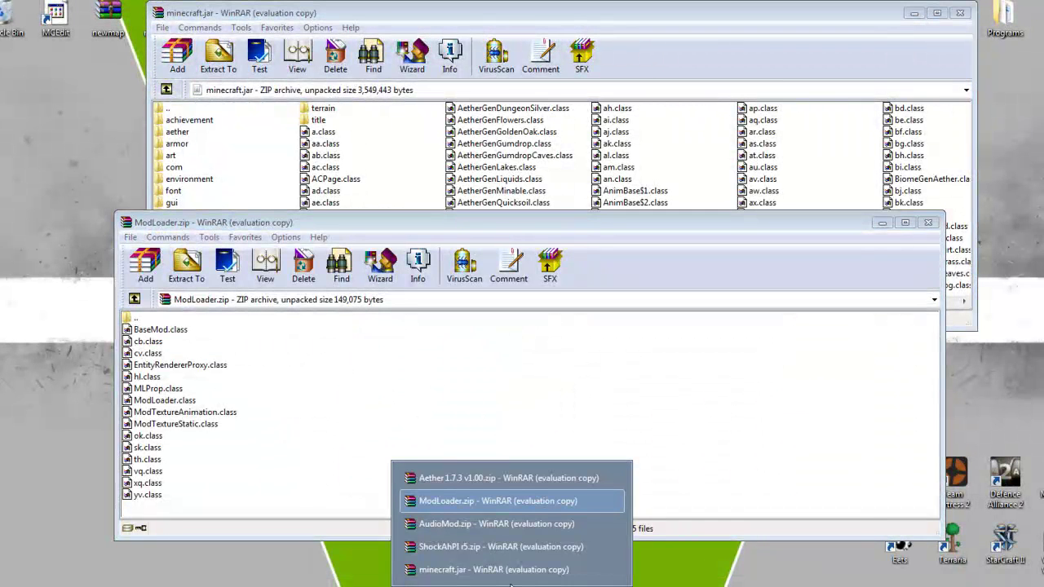
left_click_drag(235, 504, 448, 208)
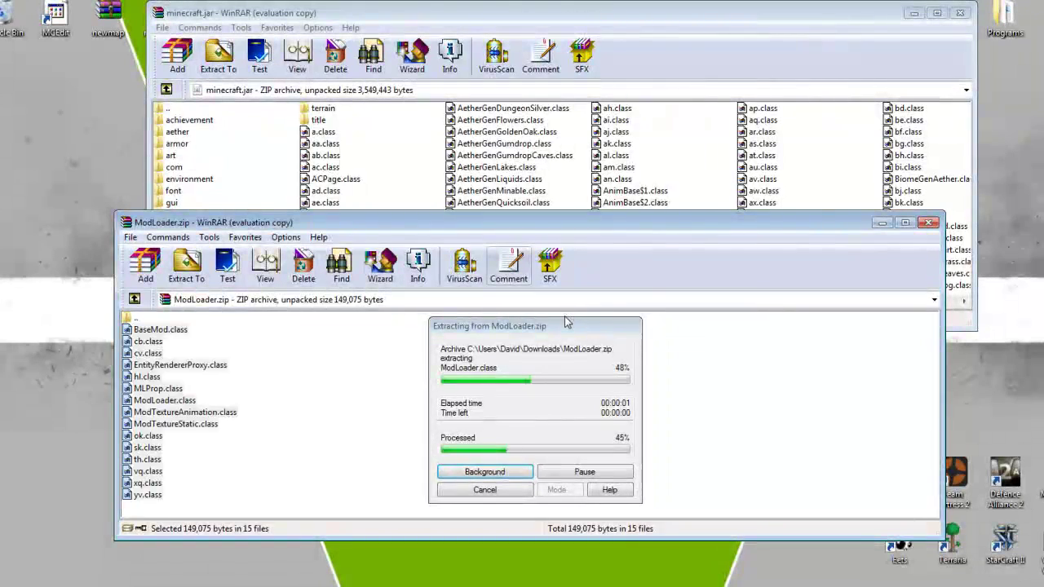
left_click(557, 288)
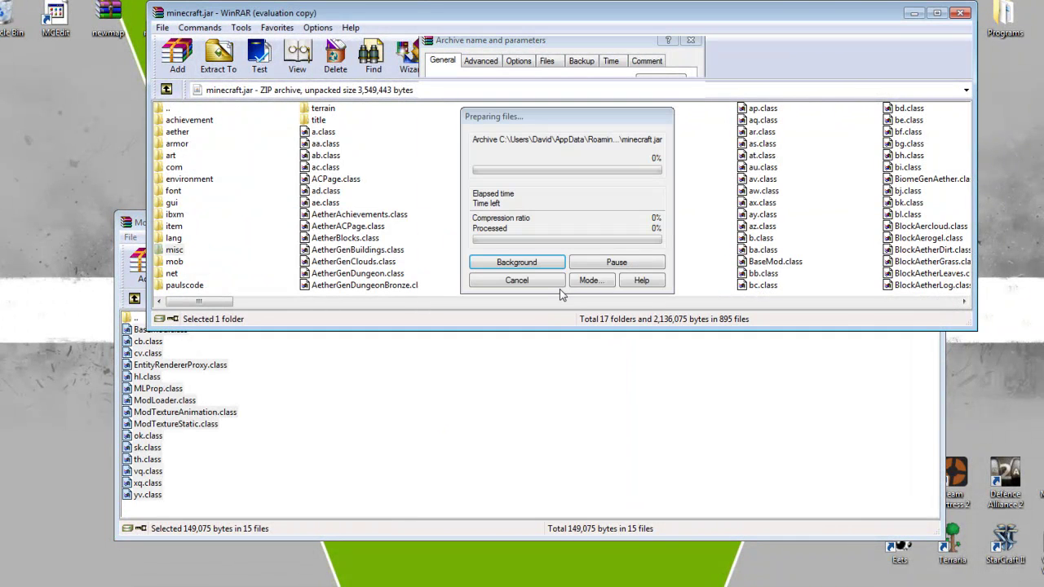
left_click(598, 403)
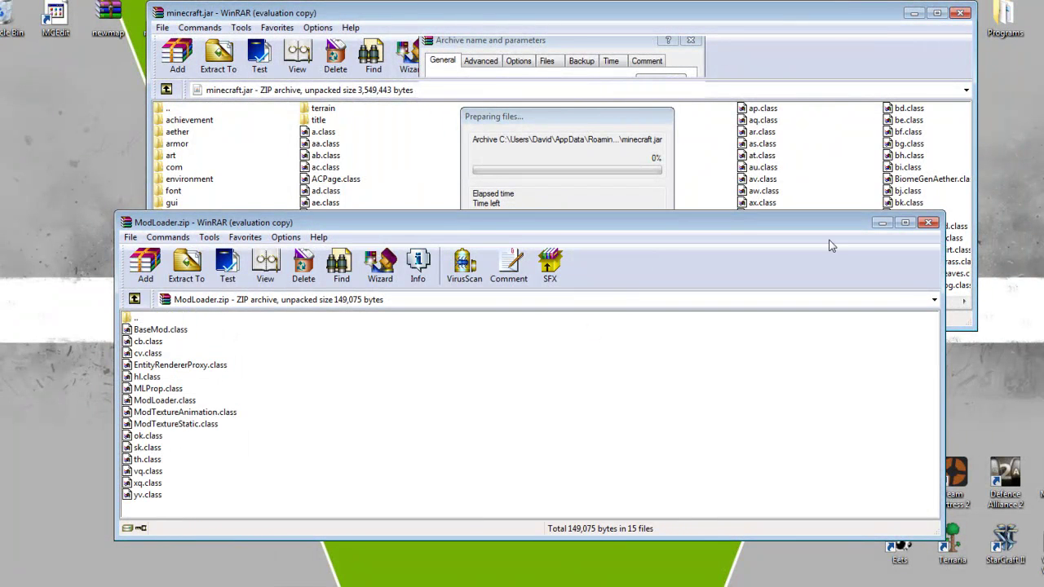
left_click(881, 223)
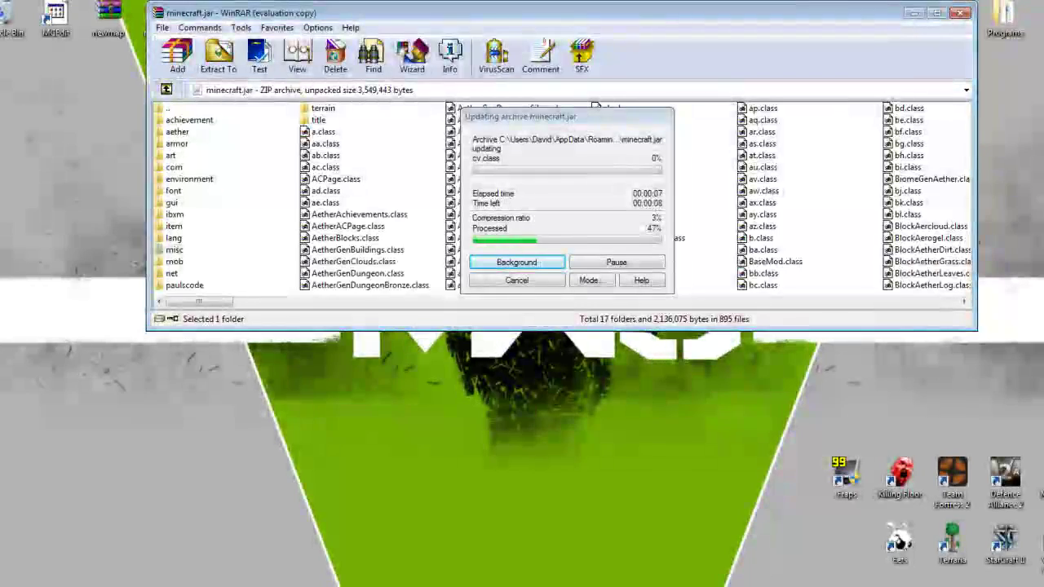
Bring up the bin folder window, go back to Roaming, and open the resources folder inside .minecraft.
mouse_move(514, 583)
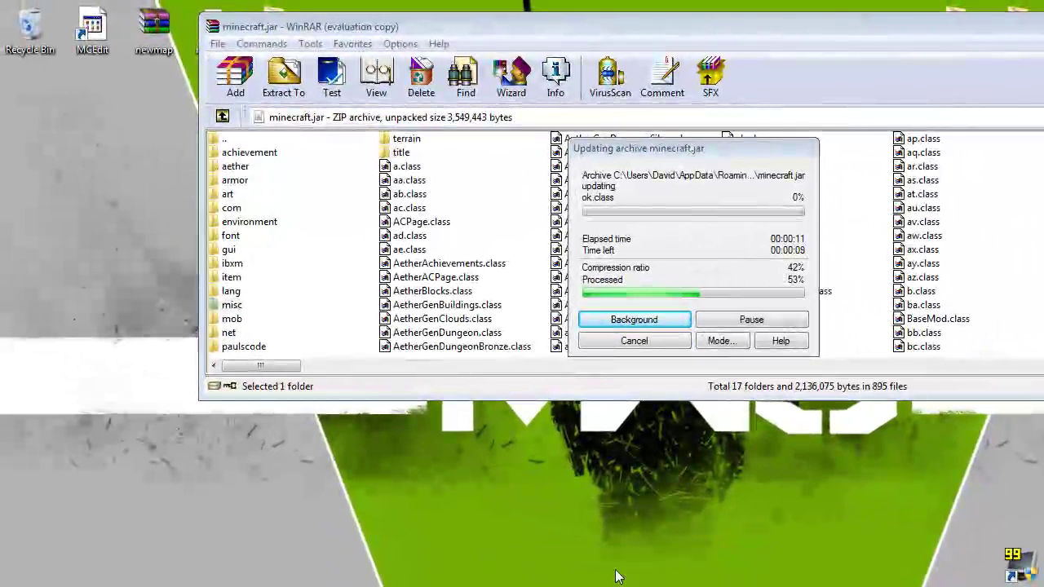
left_click(617, 584)
left_click(616, 584)
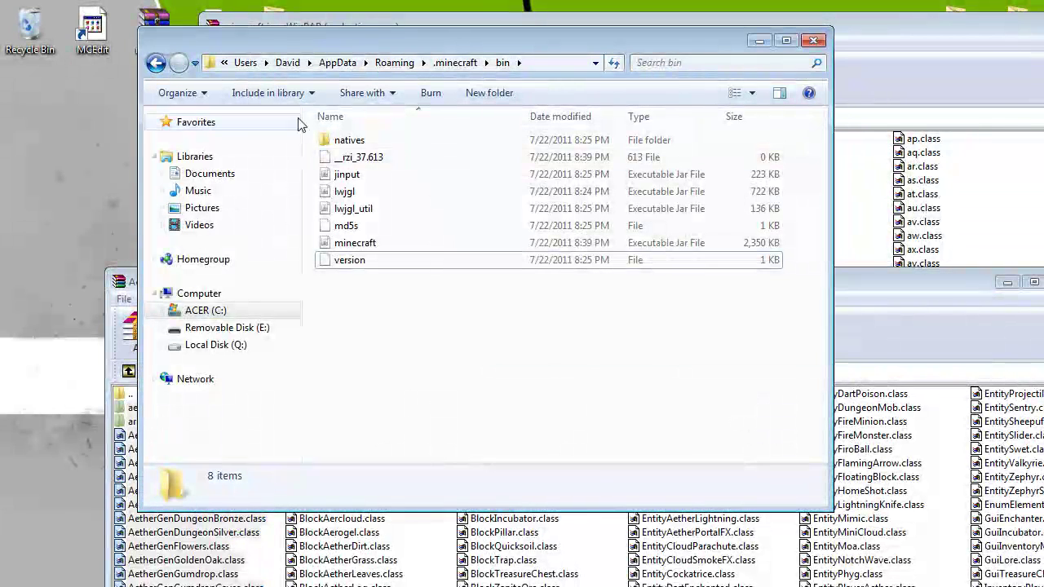
left_click(157, 64)
left_click(157, 63)
left_click_drag(627, 40, 481, 35)
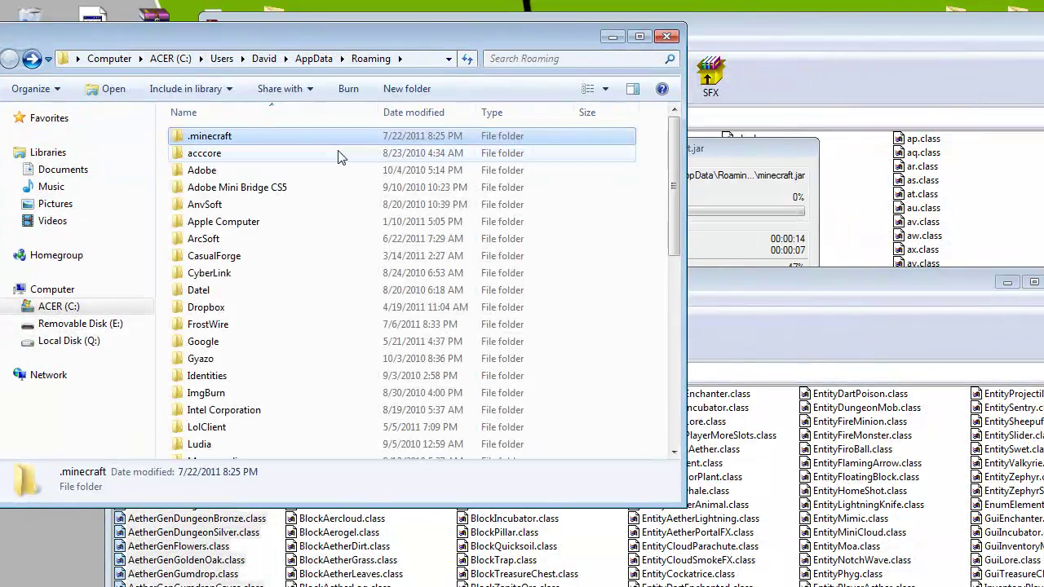
double_click(294, 143)
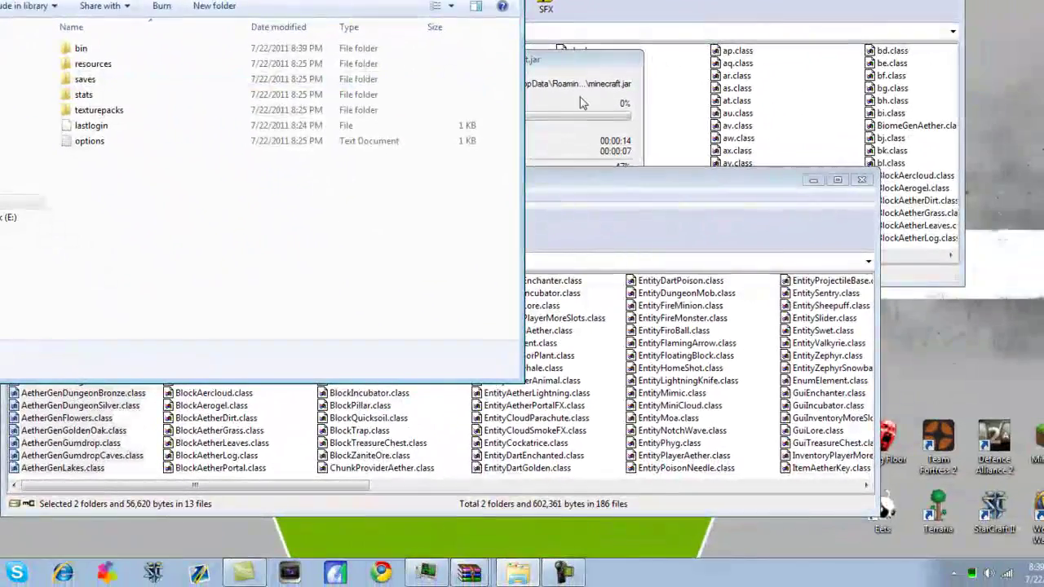
double_click(93, 64)
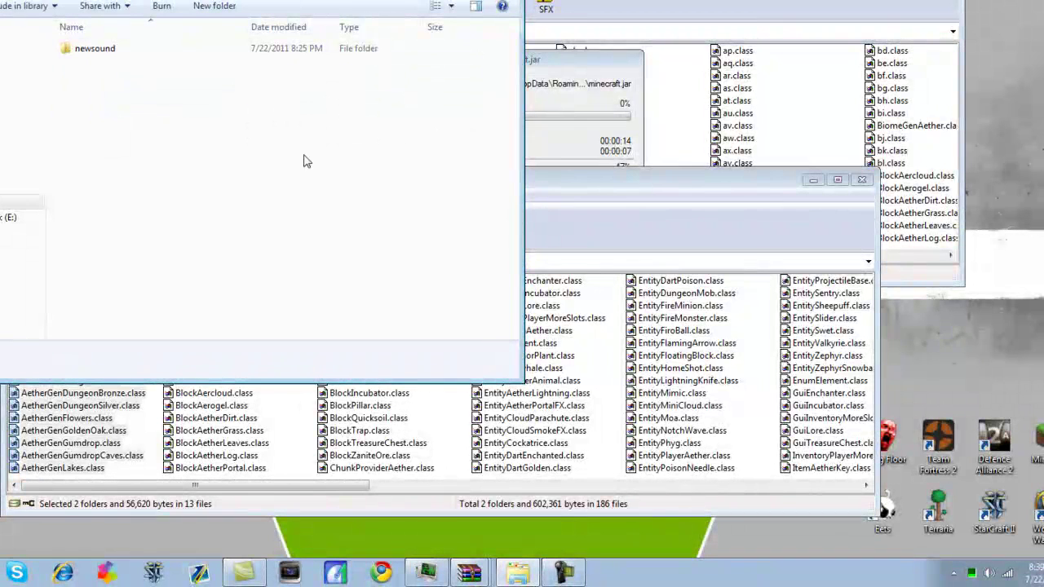
Open the Resources folder in the Aether 1.7.3 v1.00.zip archive and copy its mod folder into the .minecraft resources folder.
left_click(575, 186)
double_click(22, 281)
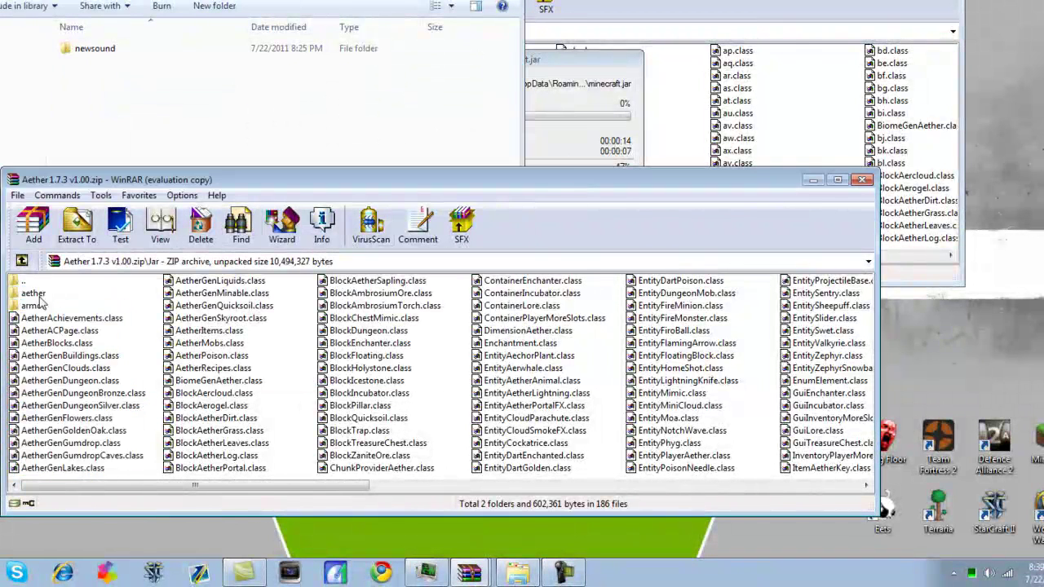
double_click(41, 305)
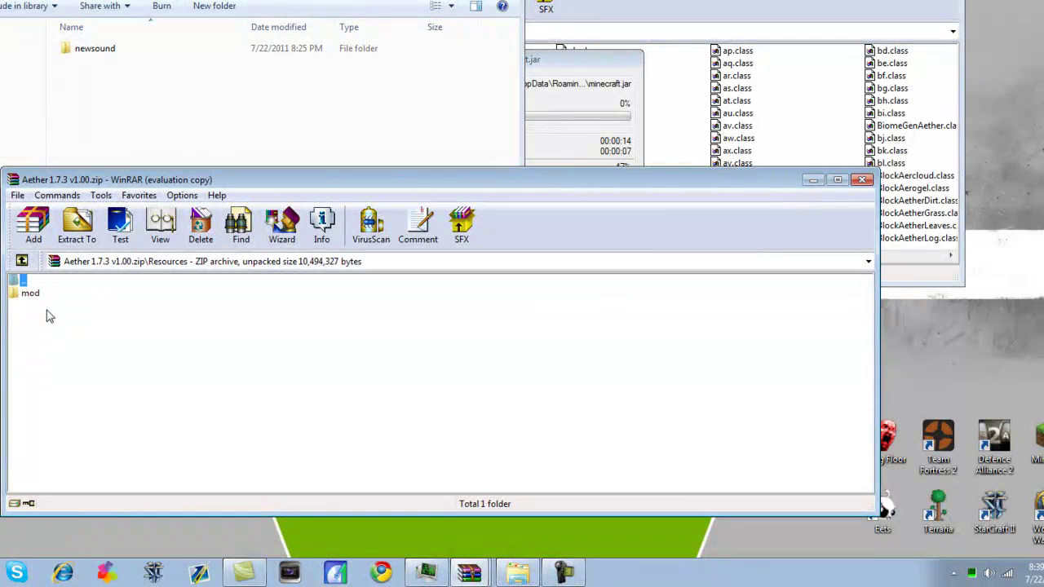
left_click(36, 298)
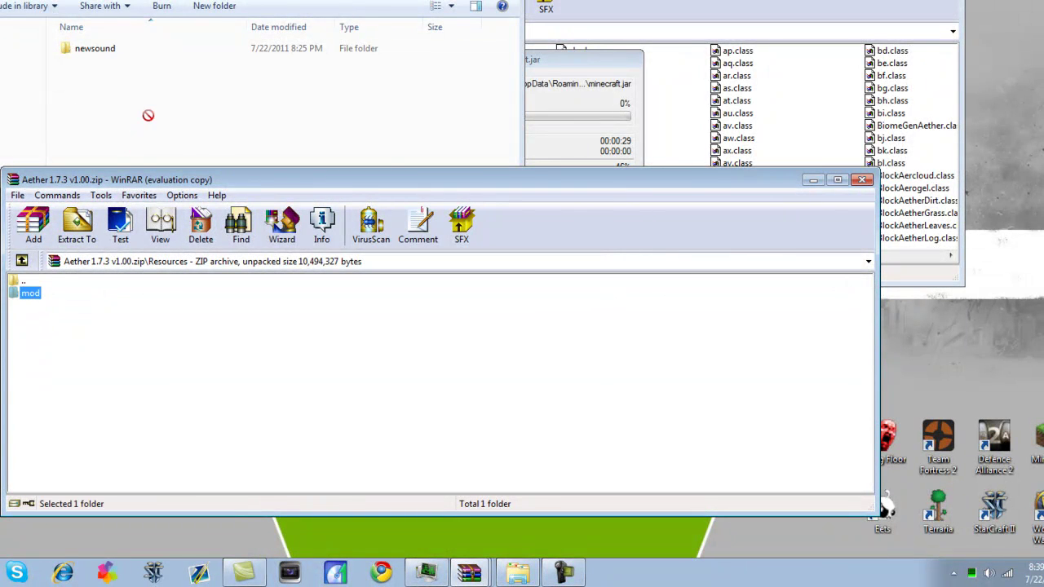
left_click_drag(148, 115, 148, 117)
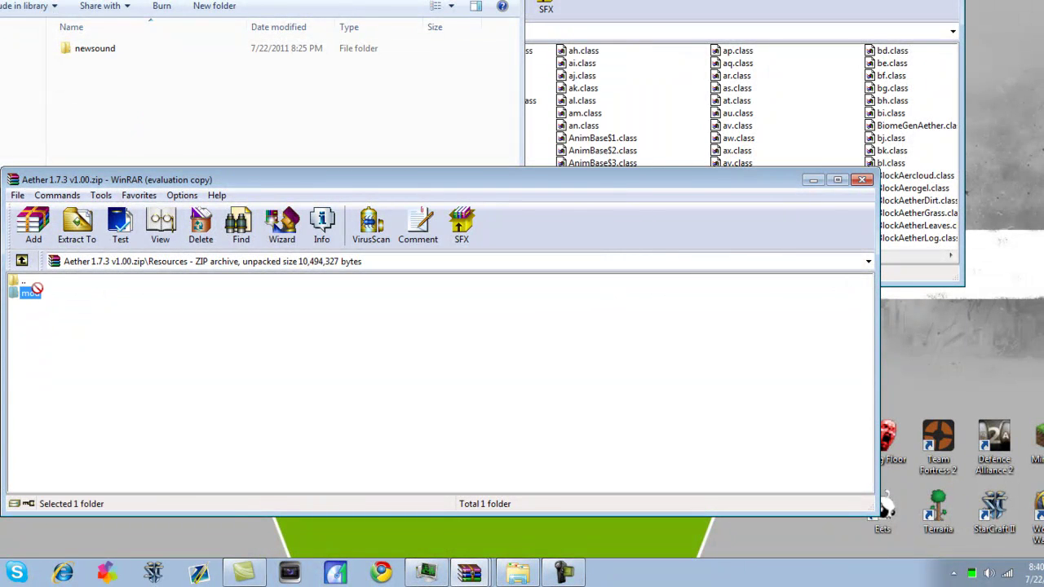
left_click_drag(33, 290, 190, 59)
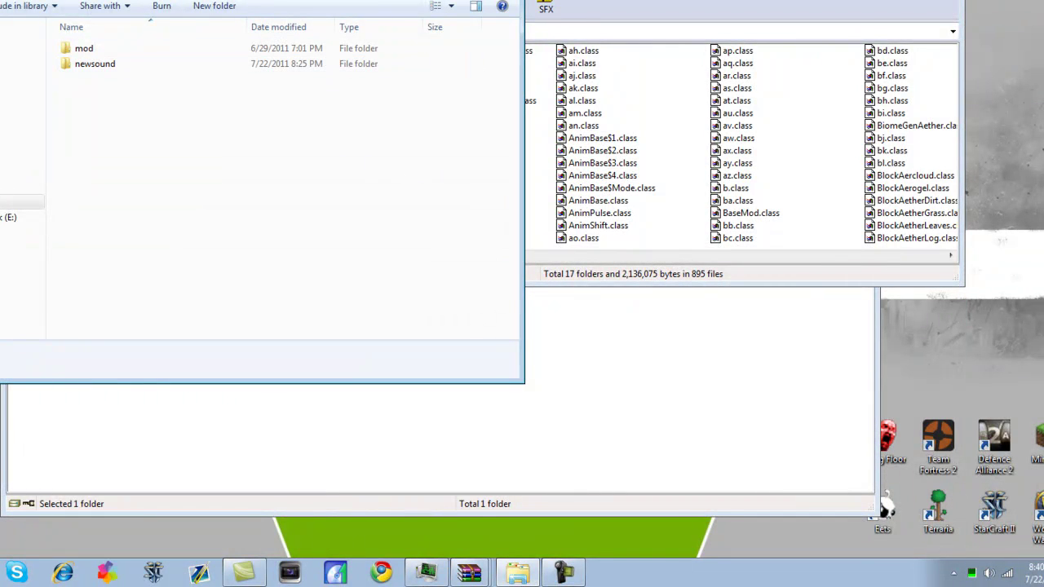
Close the .minecraft folder window and all open WinRAR archive windows.
left_click(538, 2)
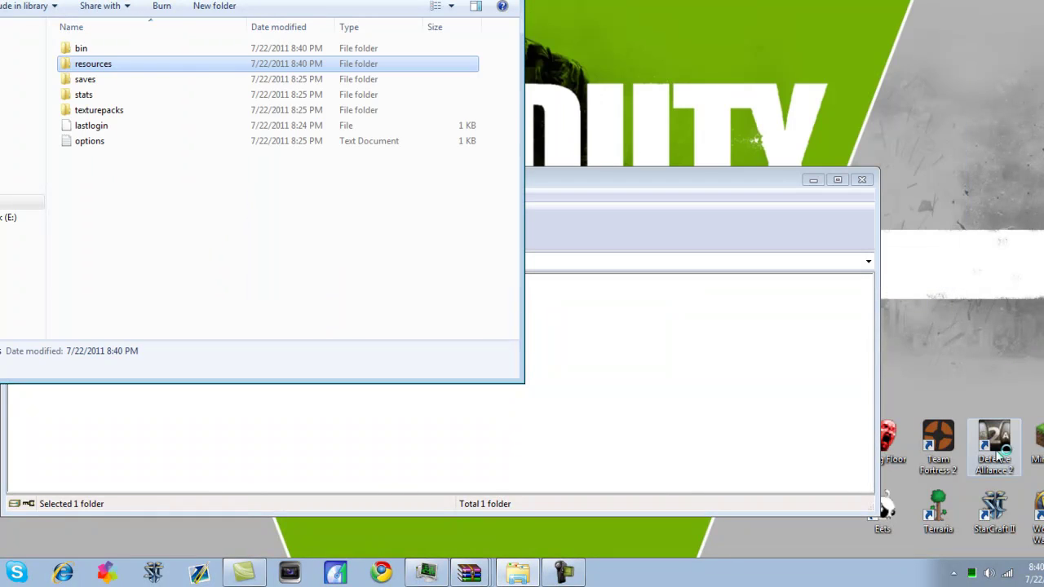
left_click(508, 2)
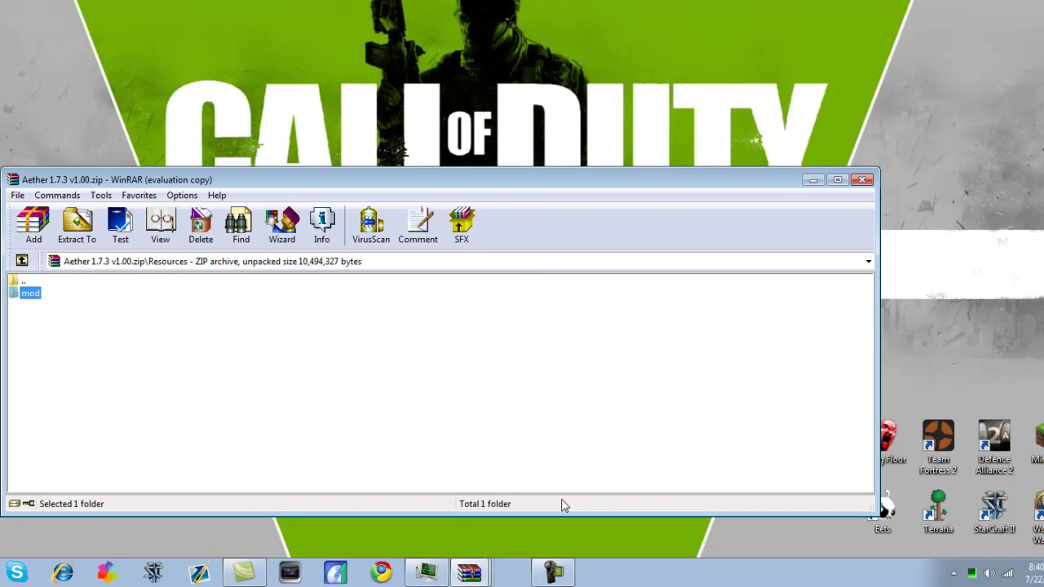
left_click(475, 564)
right_click(470, 557)
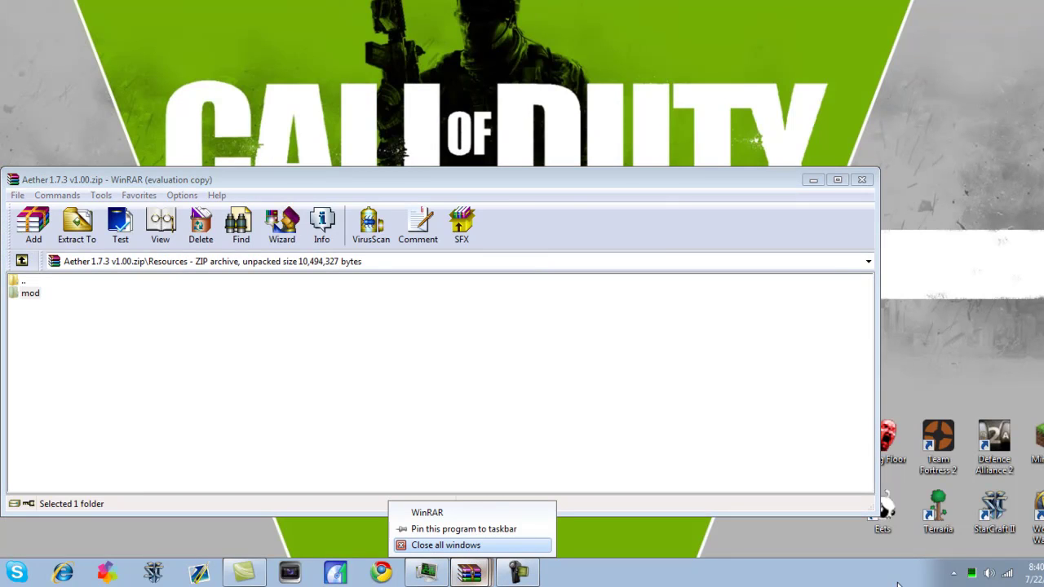